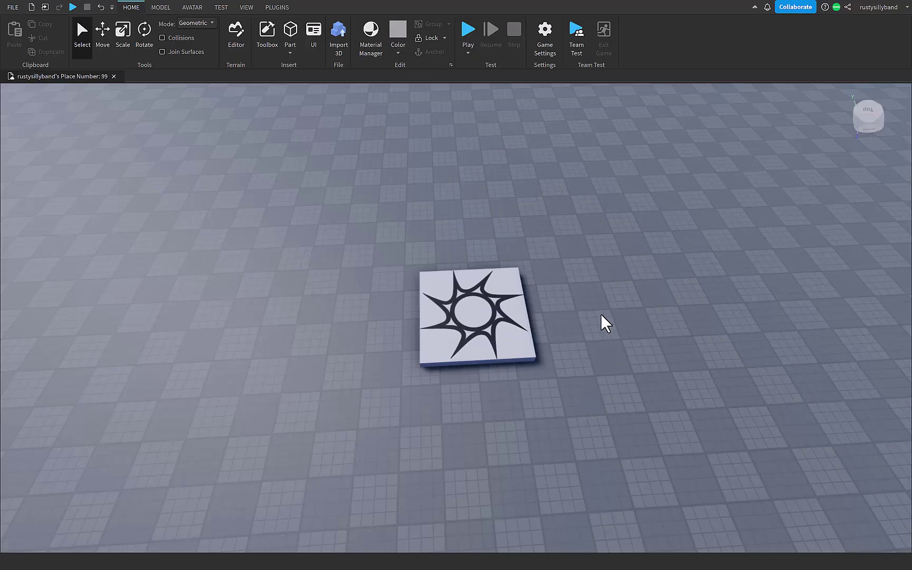
- Show the Explorer and Output panels from the View tab
left_click(246, 8)
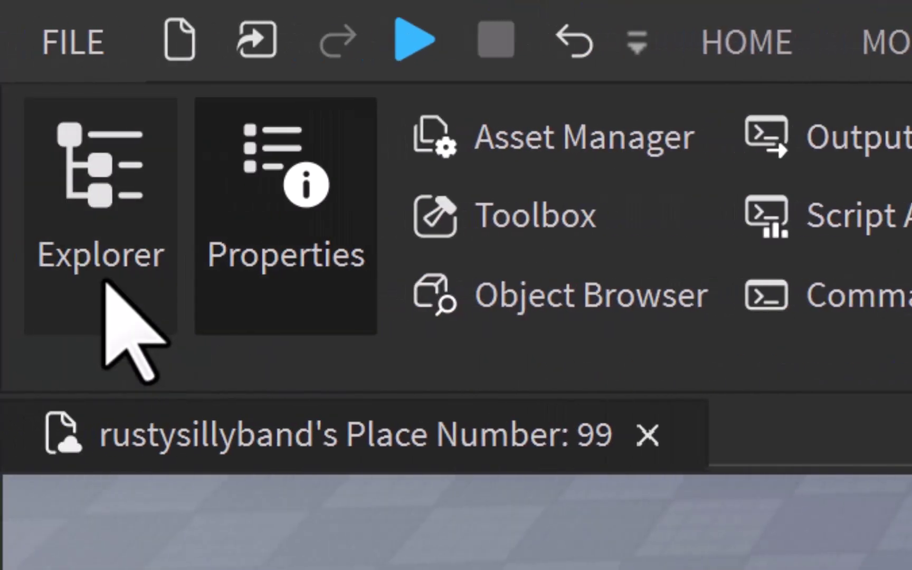
left_click(107, 320)
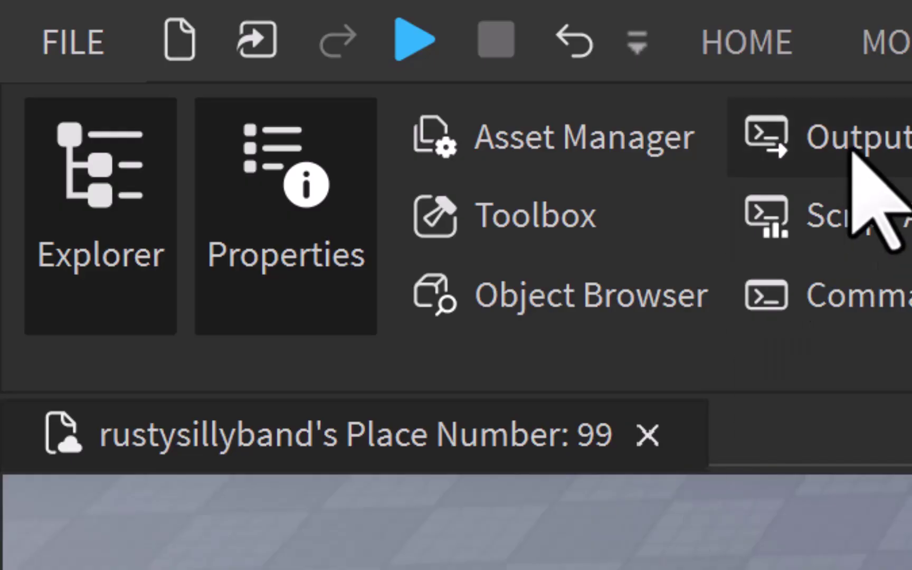
left_click(851, 151)
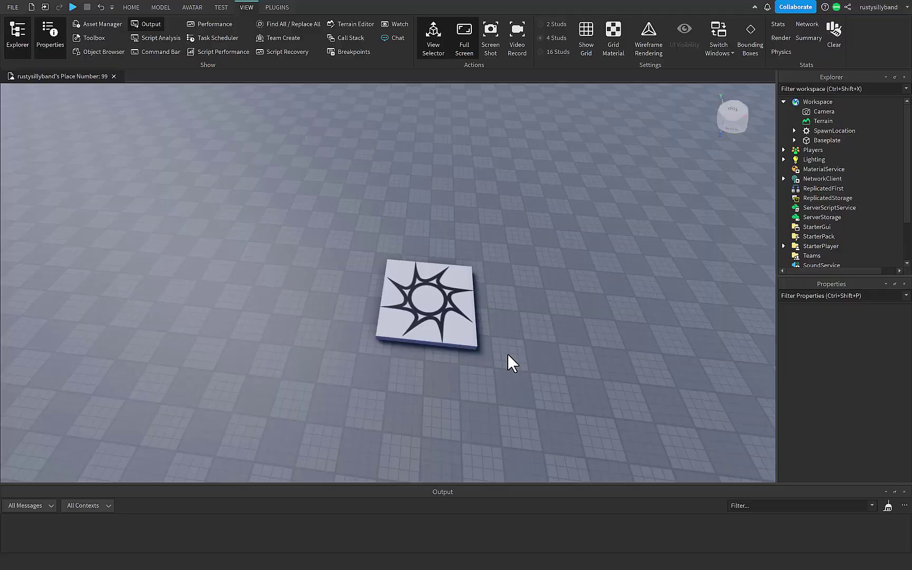
- Add a folder to Workspace and name it 'Cameras'
right_click_drag(507, 354, 524, 344)
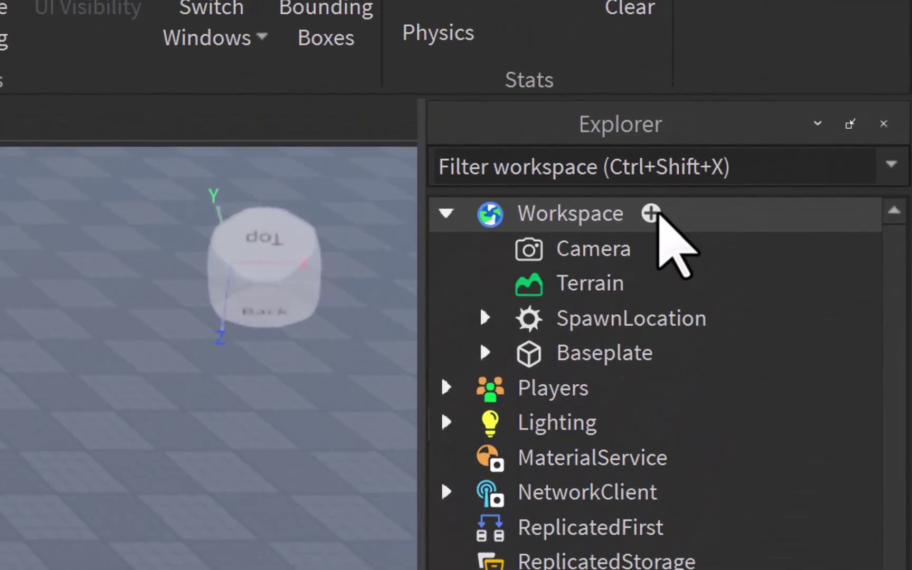
left_click(651, 215)
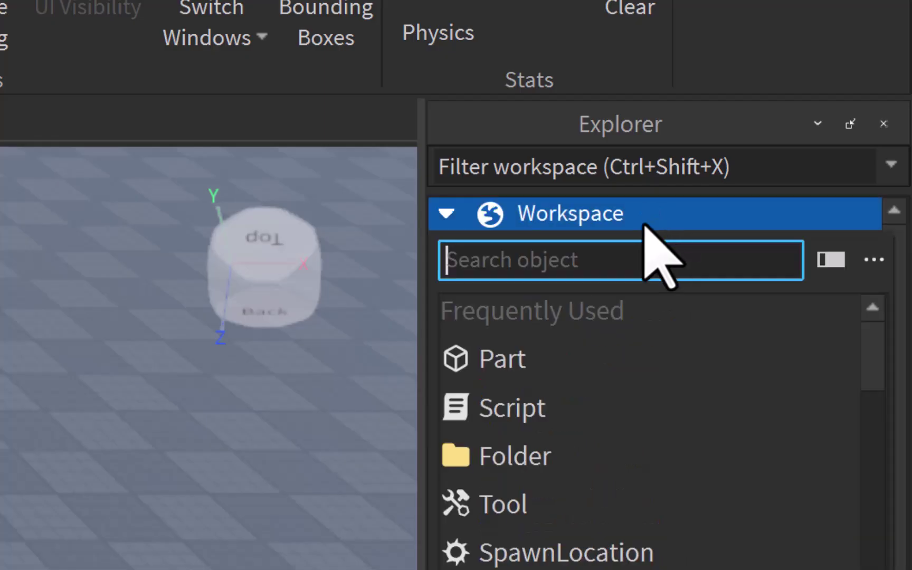
left_click(503, 464)
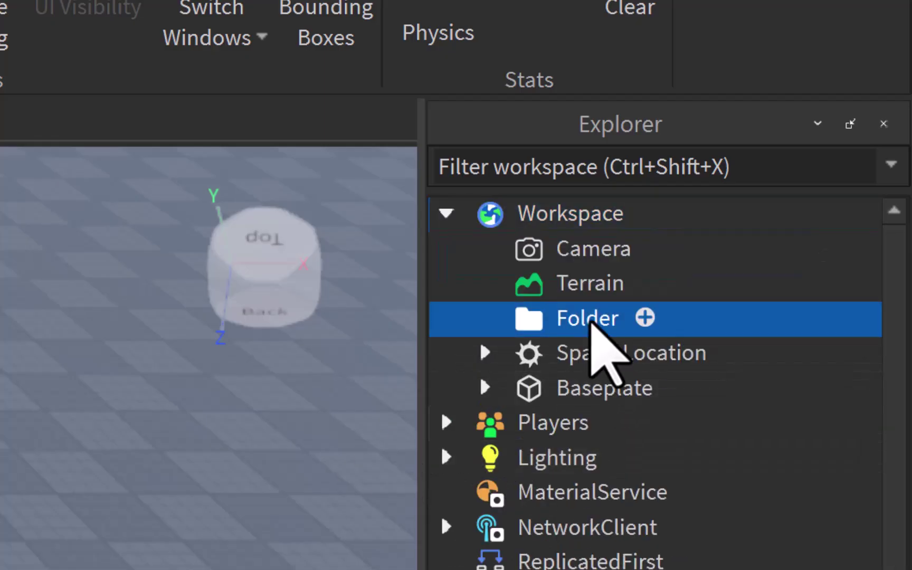
double_click(589, 322)
type("Camera")
key("Return")
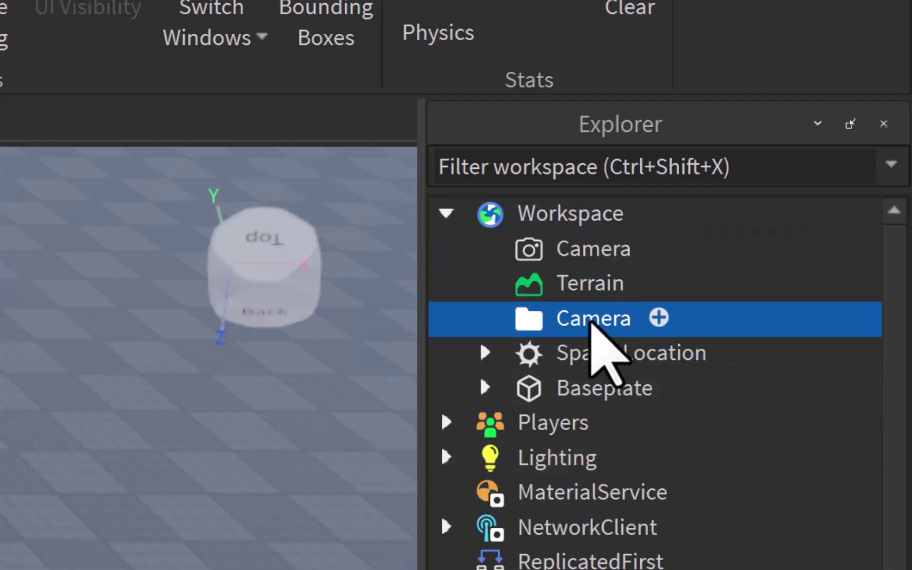
double_click(590, 322)
key("End")
type("s")
key("Return")
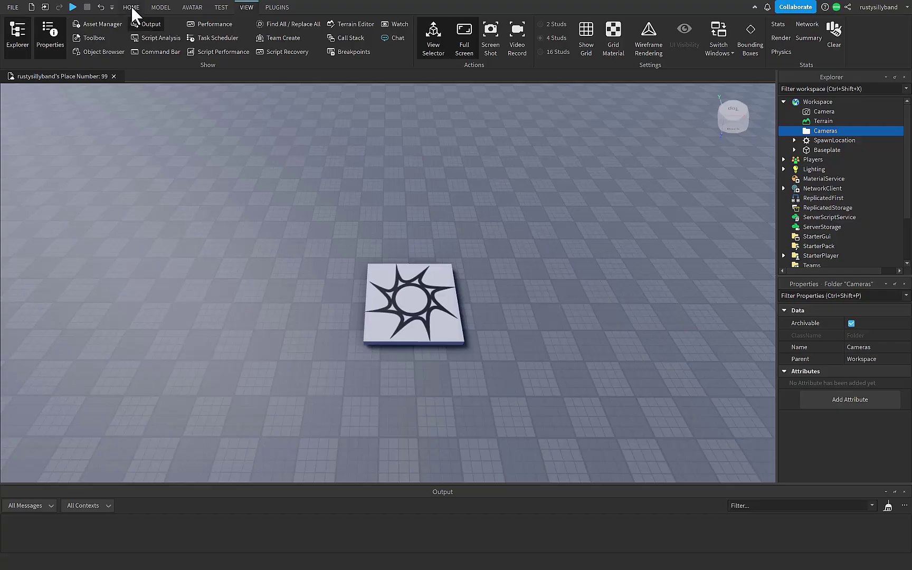
- Insert a part, resize it to 1.5, 1.5, 1.5, and raise it above the baseplate
left_click(131, 7)
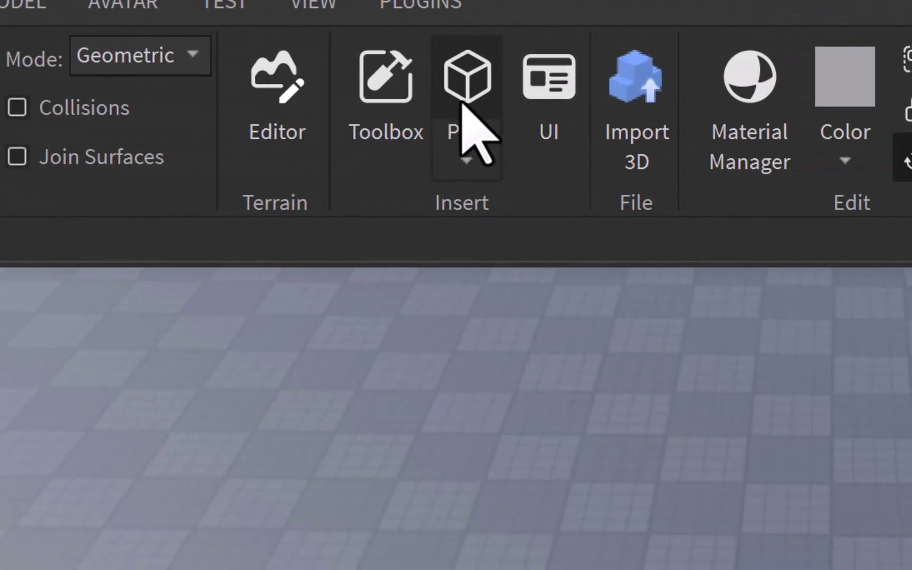
left_click(467, 107)
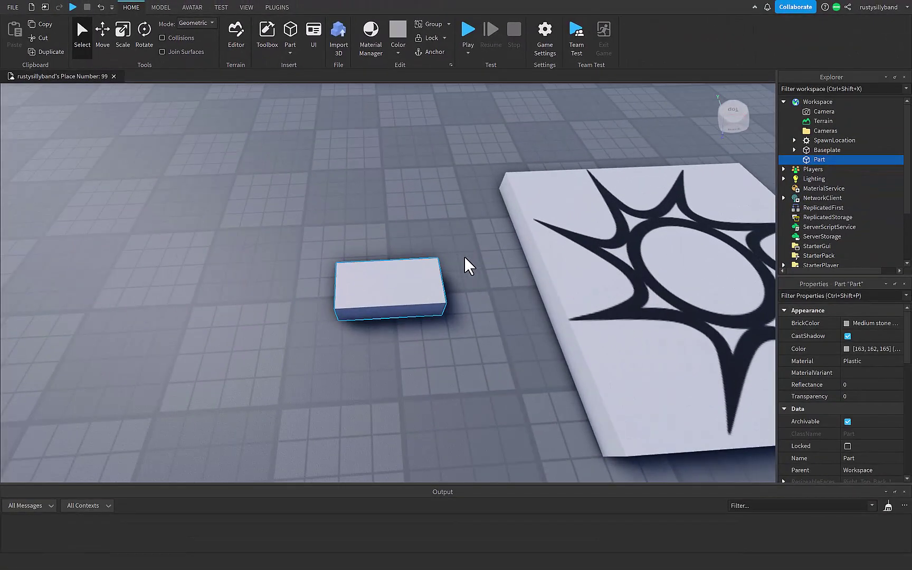
key("ctrl+2")
key("ctrl+3")
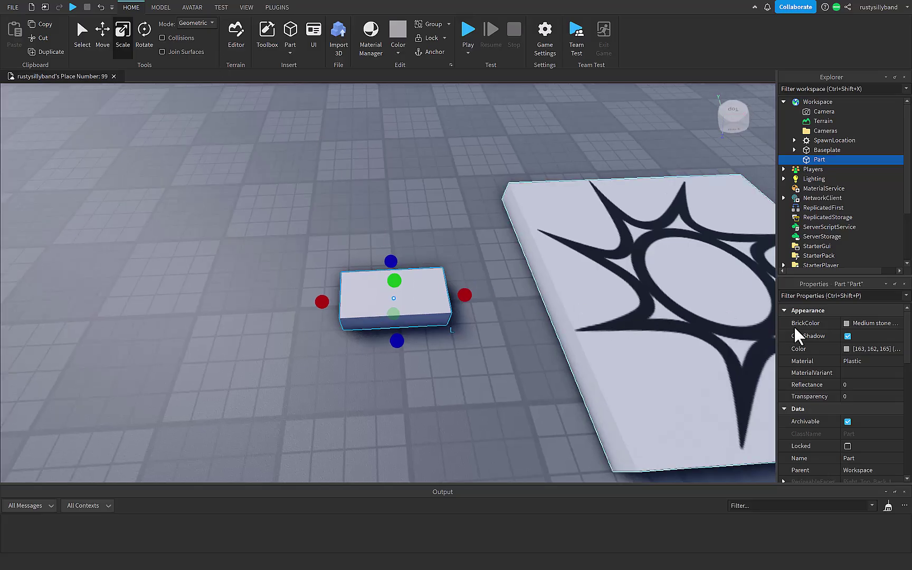
scroll(840, 353, "down", 2)
scroll(843, 359, "down", 1)
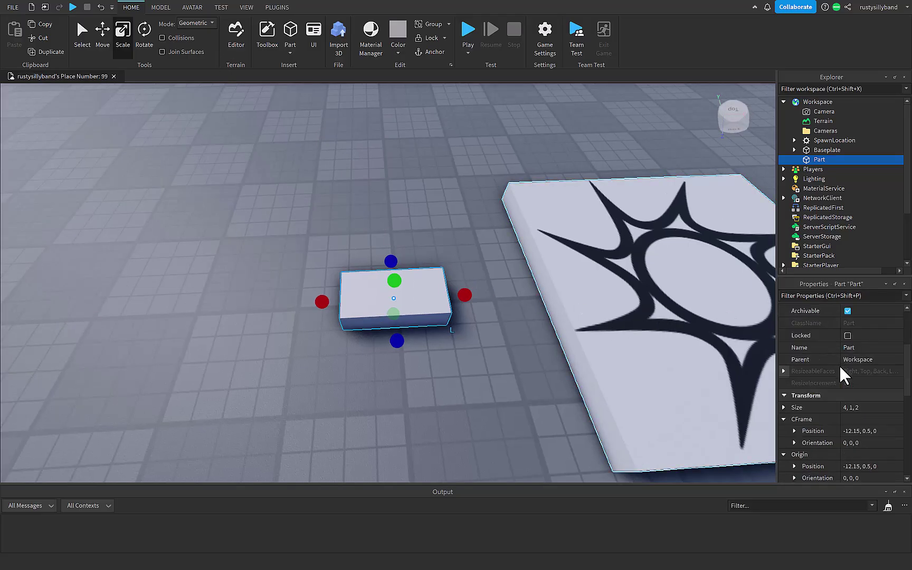
scroll(845, 372, "down", 1)
left_click(852, 375)
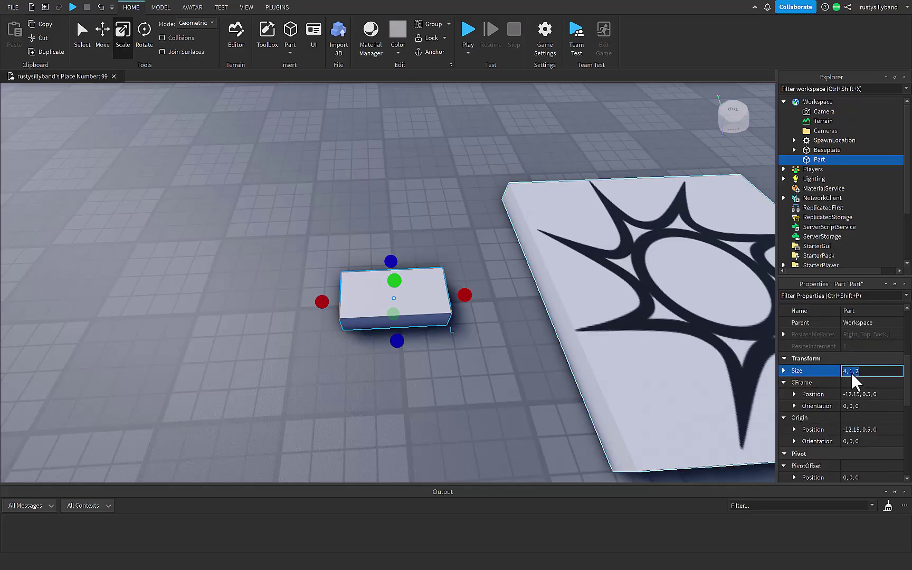
type("1.5,1.")
type("5,1.5")
key("Return")
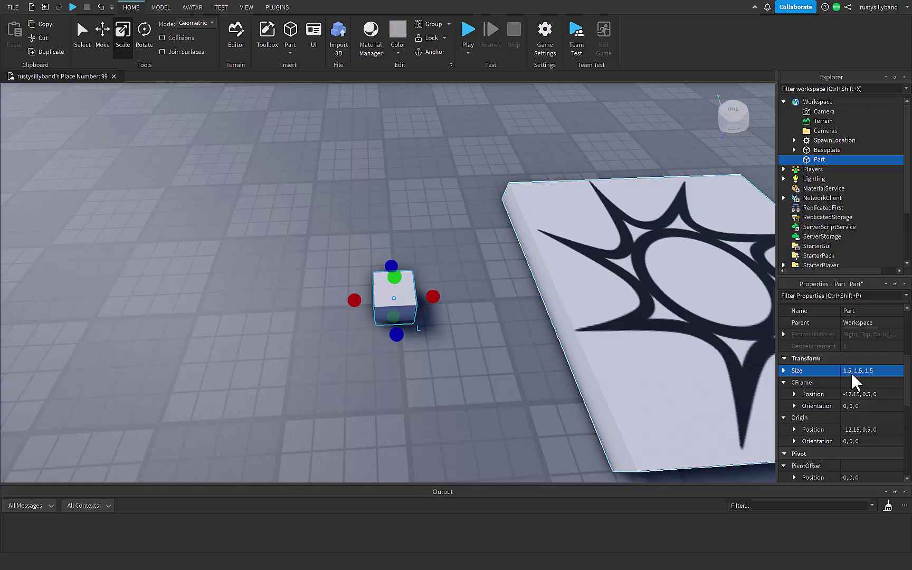
left_click_drag(405, 295, 417, 285)
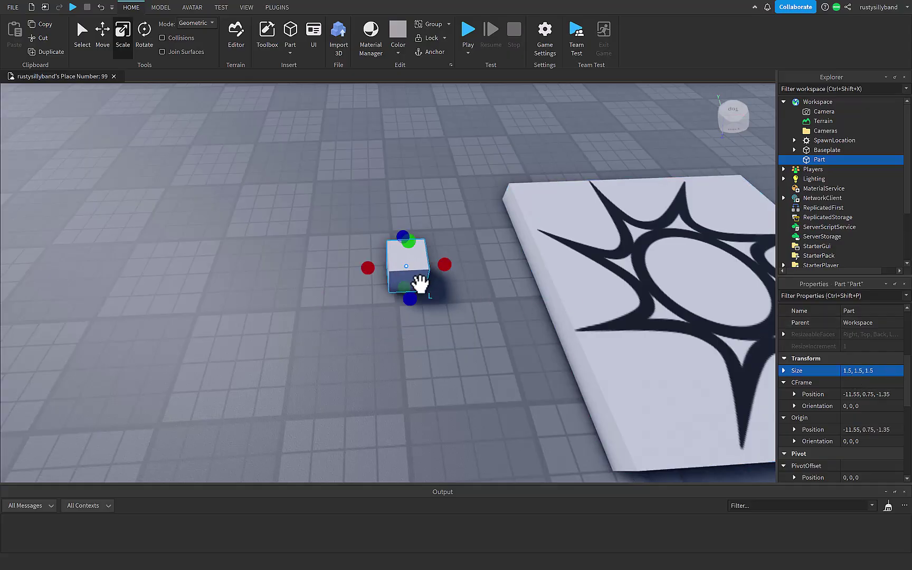
key("ctrl+2")
scroll(413, 197, "down", 3)
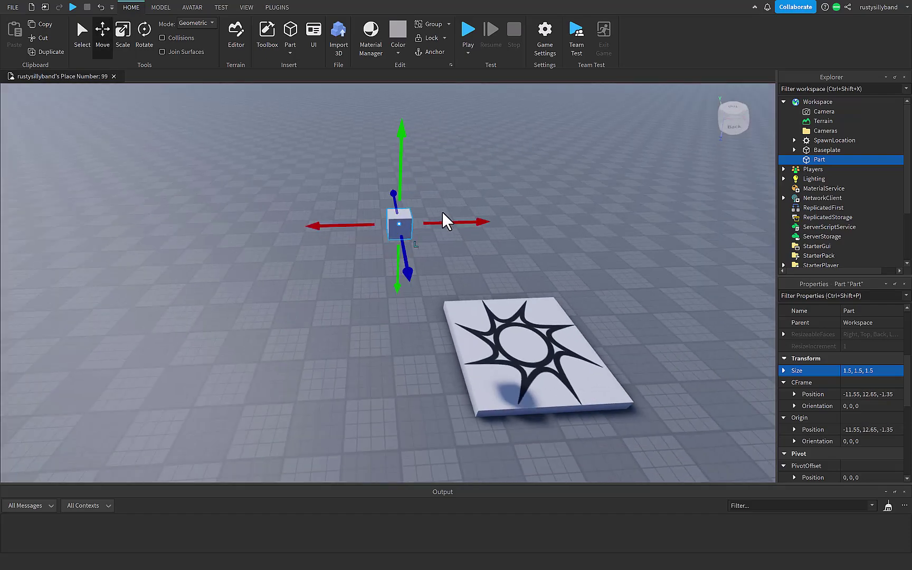
- Make the cube Toothpaste, 0.75 transparent, anchored, with CanCollide off
right_click_drag(444, 220, 370, 252)
left_click(368, 253)
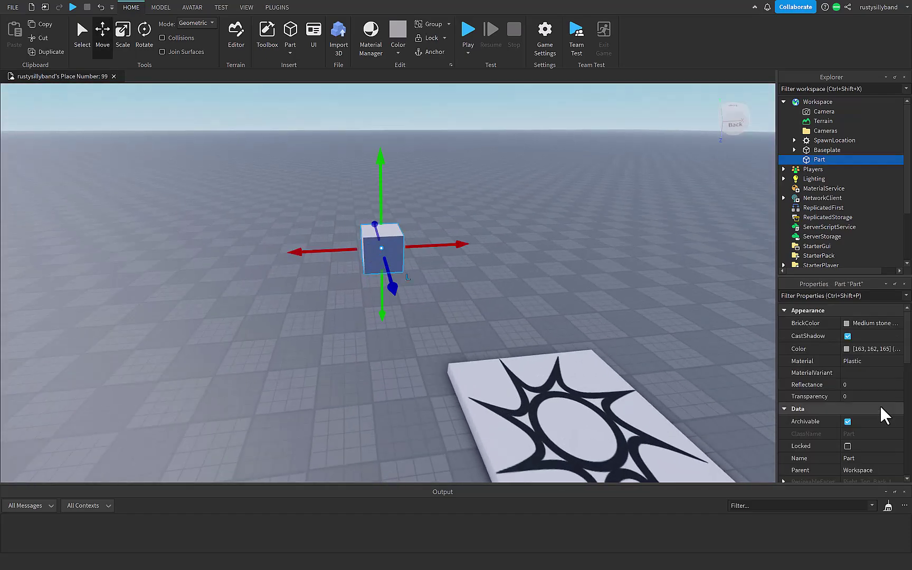
left_click(848, 323)
left_click(799, 368)
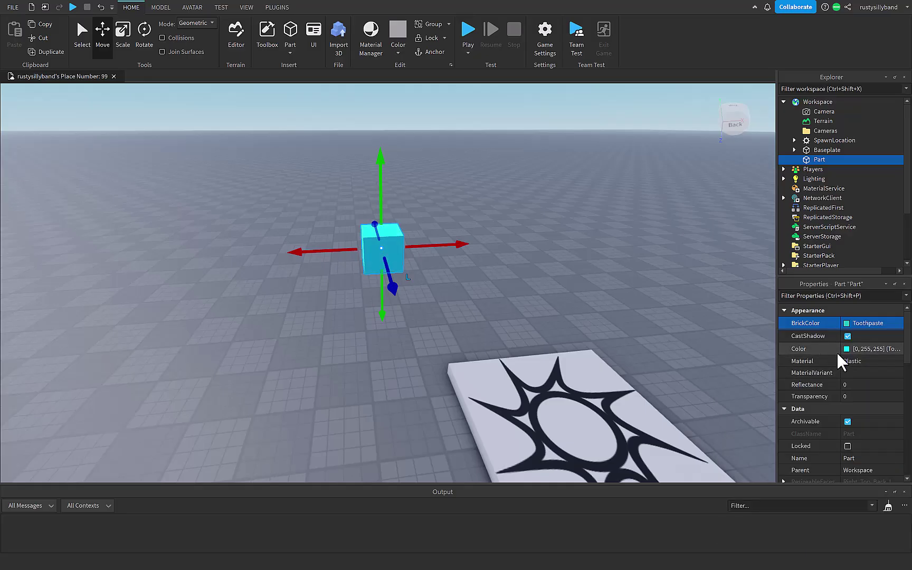
left_click(860, 396)
left_click_drag(882, 404, 894, 402)
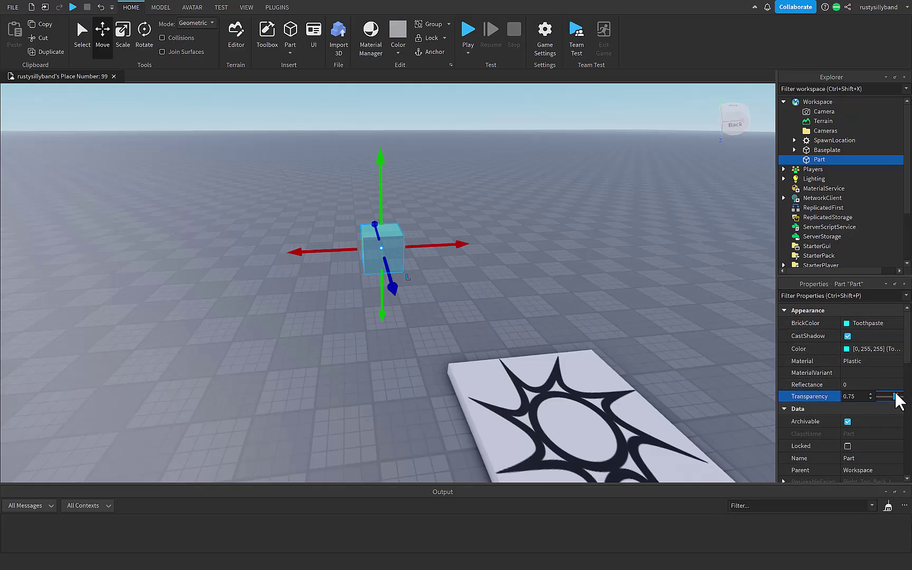
scroll(879, 421, "down", 2)
scroll(829, 421, "down", 3)
scroll(880, 421, "down", 3)
scroll(870, 425, "down", 2)
scroll(870, 426, "down", 1)
left_click(848, 417)
mouse_move(667, 418)
right_mouse_down()
mouse_move(499, 310)
mouse_move(835, 367)
right_mouse_up()
left_click(847, 368)
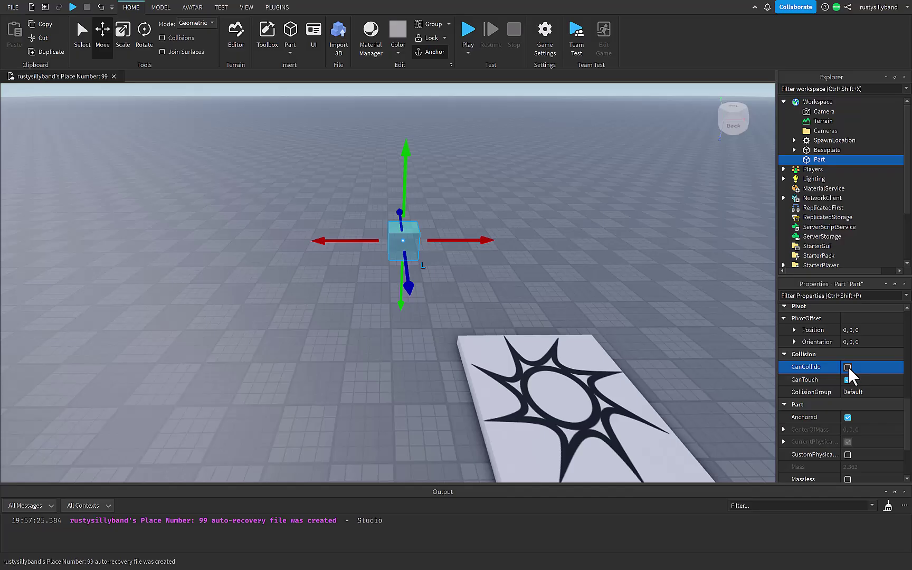
left_click(448, 200)
left_click(533, 256)
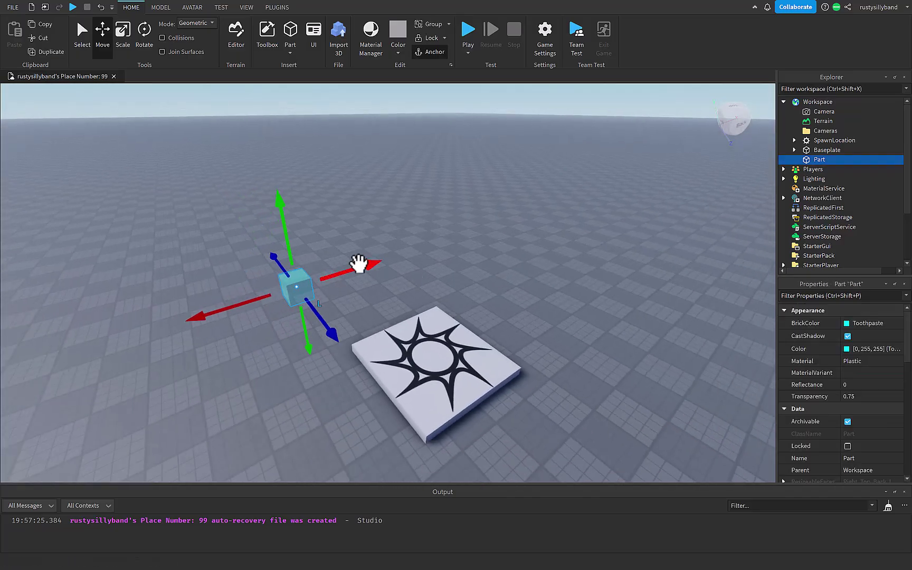
- Move the cube into the Cameras folder and rename it Camera1
left_click_drag(819, 160, 824, 143)
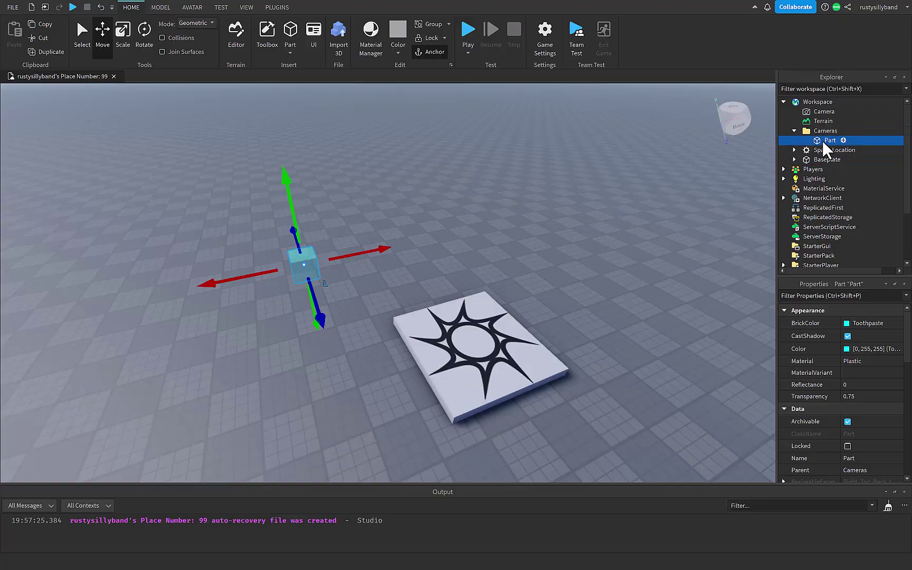
type("Camera1")
key("Return")
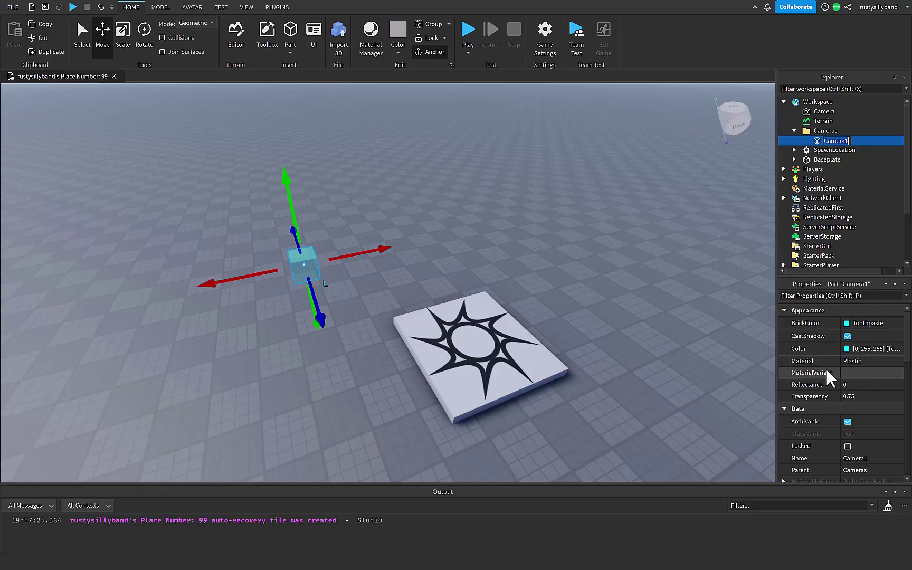
scroll(829, 362, "down", 2)
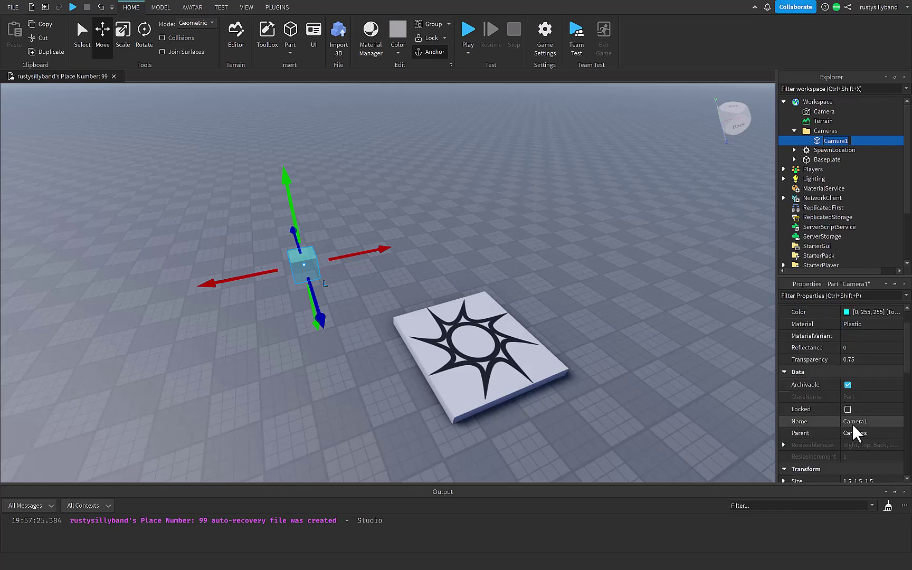
key("Return")
- Duplicate the Cameras folder, then move and rotate the copied cube
key("Up")
right_click_drag(705, 189, 465, 235)
key("ctrl+d")
mouse_move(407, 235)
left_mouse_down()
mouse_move(496, 266)
mouse_move(401, 169)
left_mouse_up()
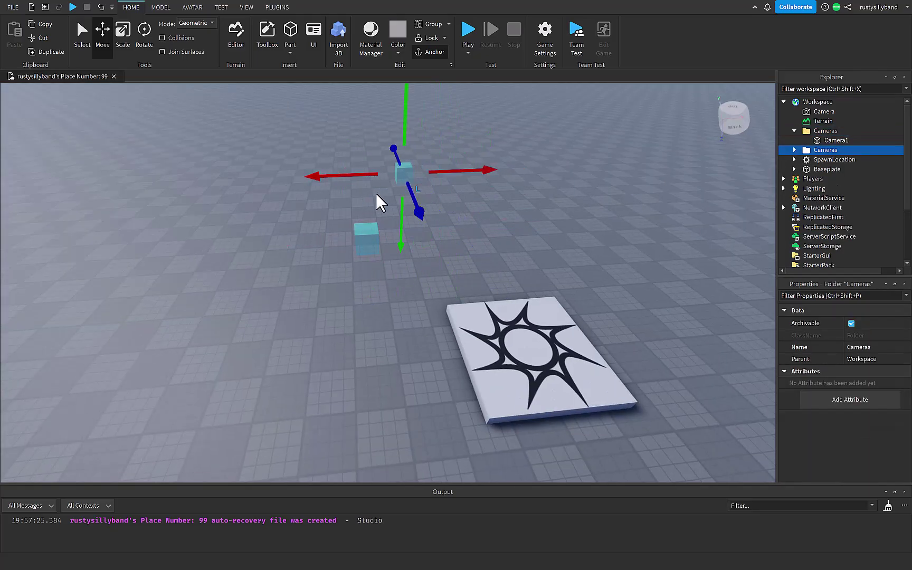
key("ctrl+4")
mouse_move(376, 147)
left_mouse_down()
mouse_move(399, 103)
mouse_move(416, 121)
left_mouse_up()
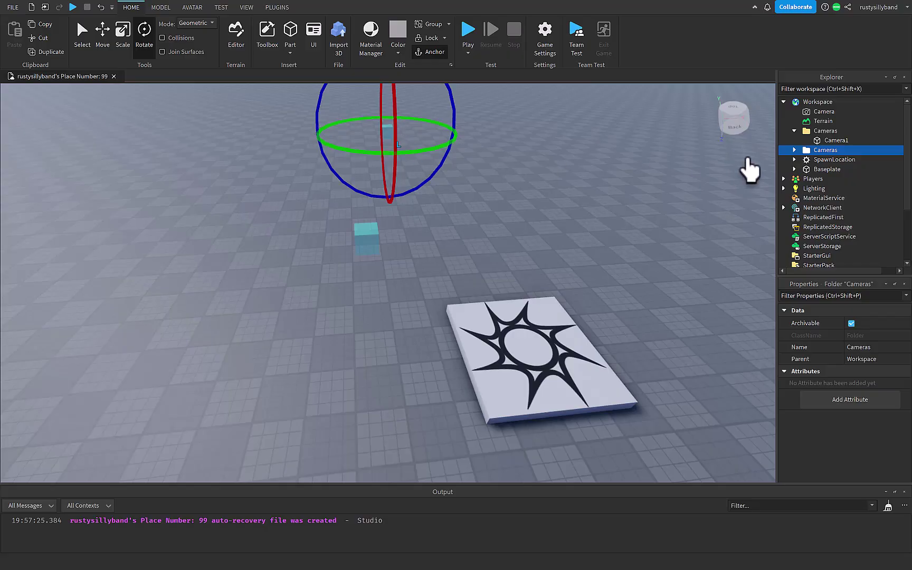
- Move the copied camera part into the original Cameras folder and delete the empty duplicate
mouse_move(825, 150)
left_click(795, 150)
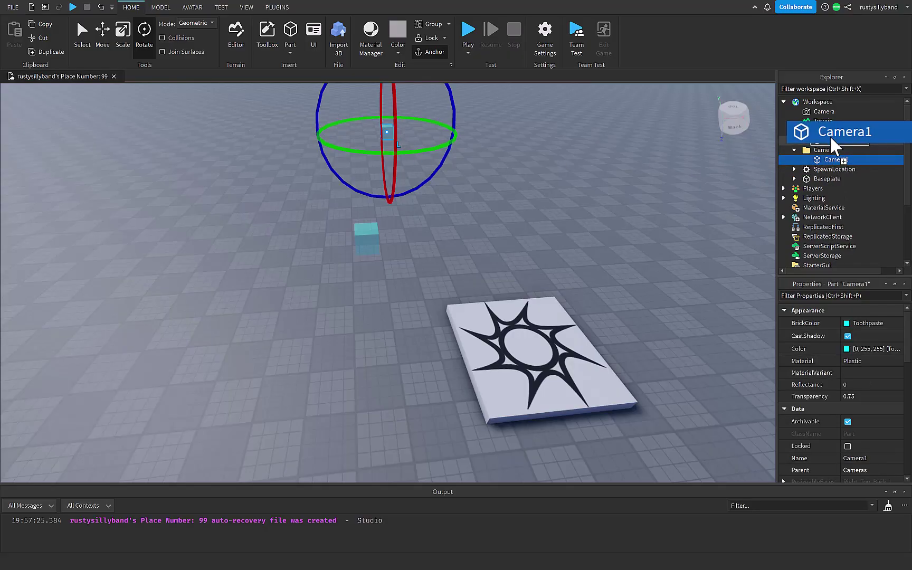
left_click_drag(831, 161, 827, 132)
left_click(828, 161)
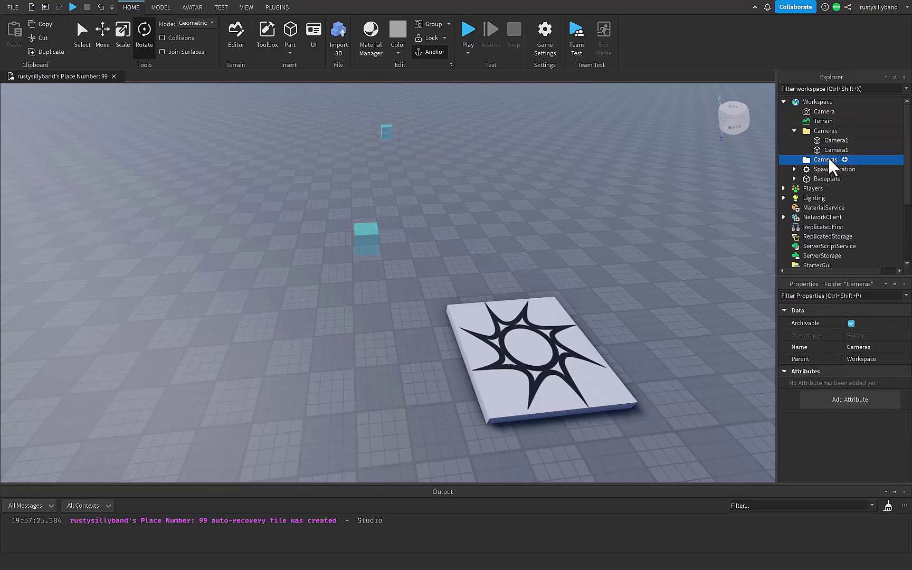
key("Delete")
- Give Camera2 a new reddish BrickColor
left_click(834, 153)
type("2")
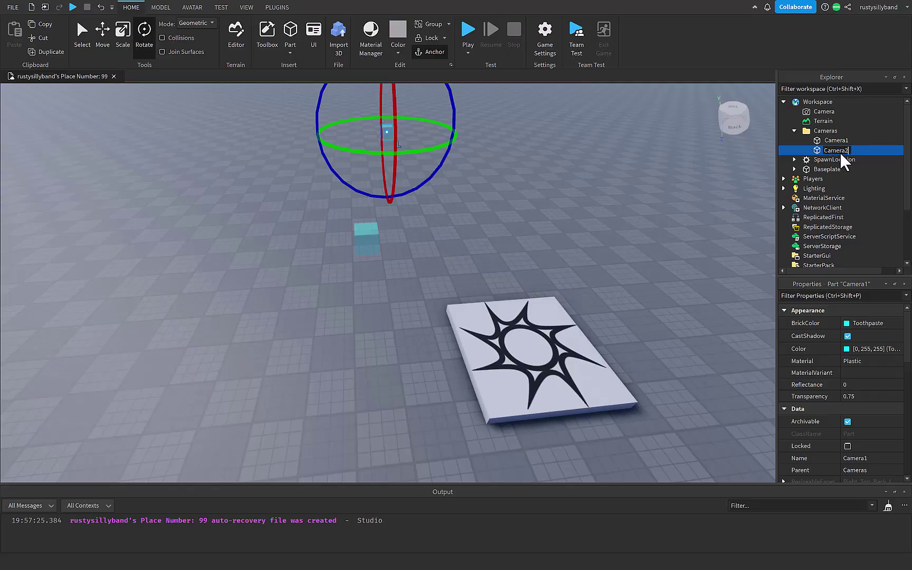
left_click(847, 324)
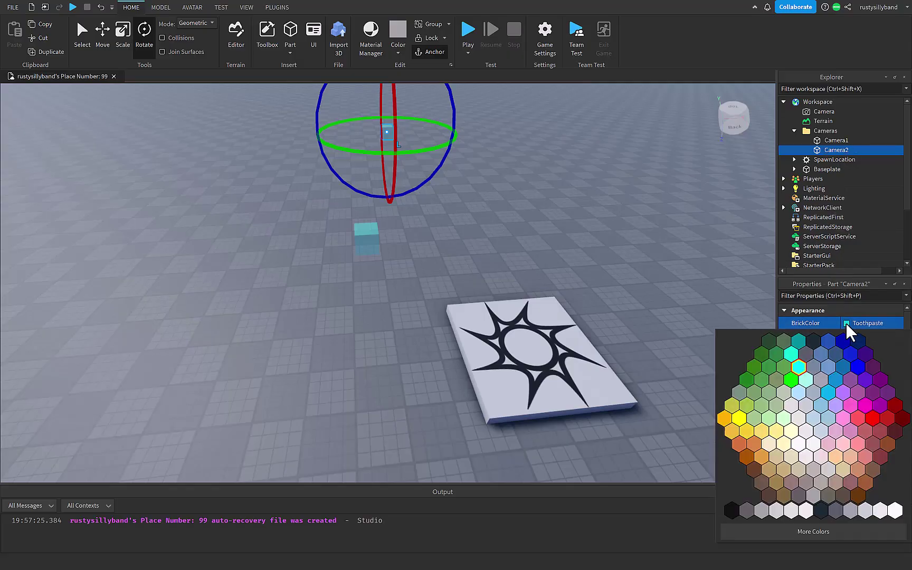
left_click(875, 398)
left_click(484, 141)
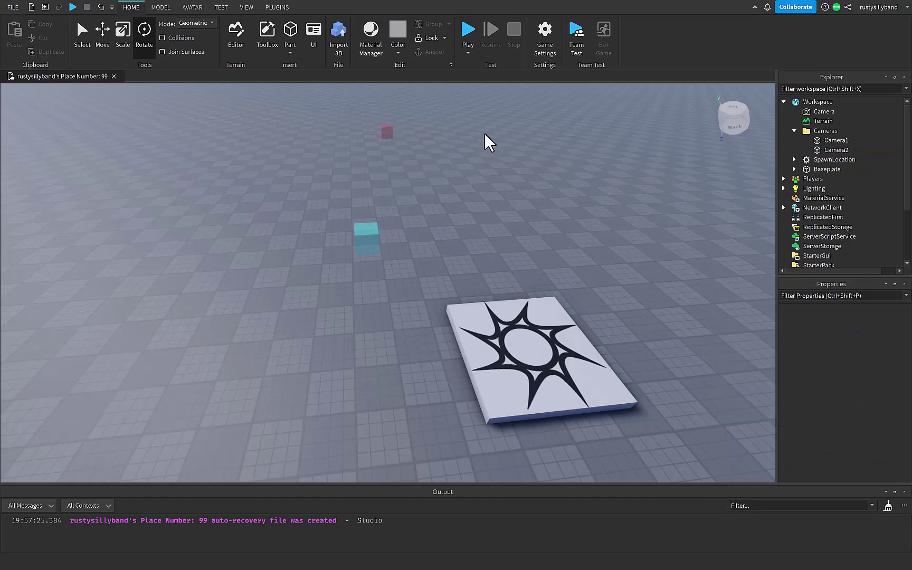
- Insert a LocalScript into StarterPlayer's StarterCharacterScripts
left_click(794, 130)
scroll(793, 214, "down", 3)
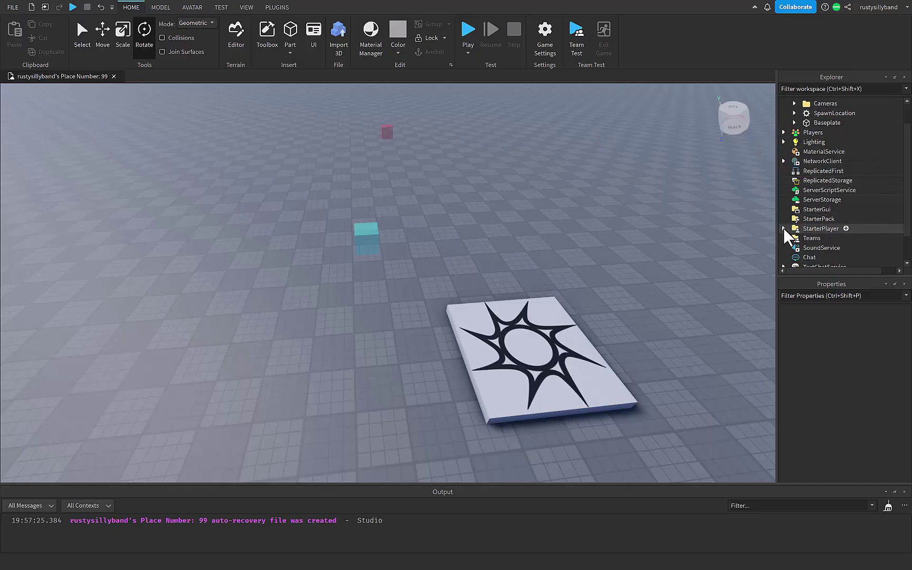
left_click(785, 228)
scroll(787, 232, "down", 3)
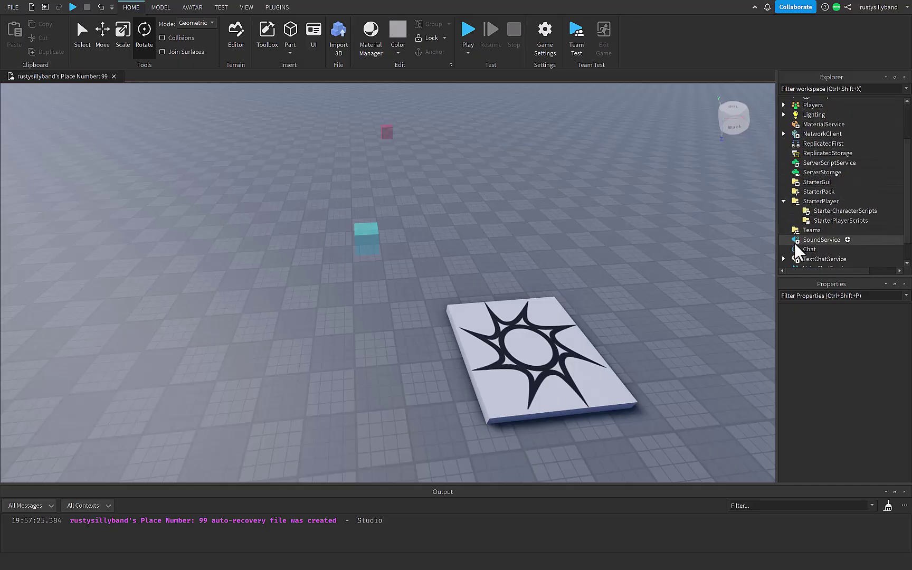
left_click(884, 211)
left_click(845, 256)
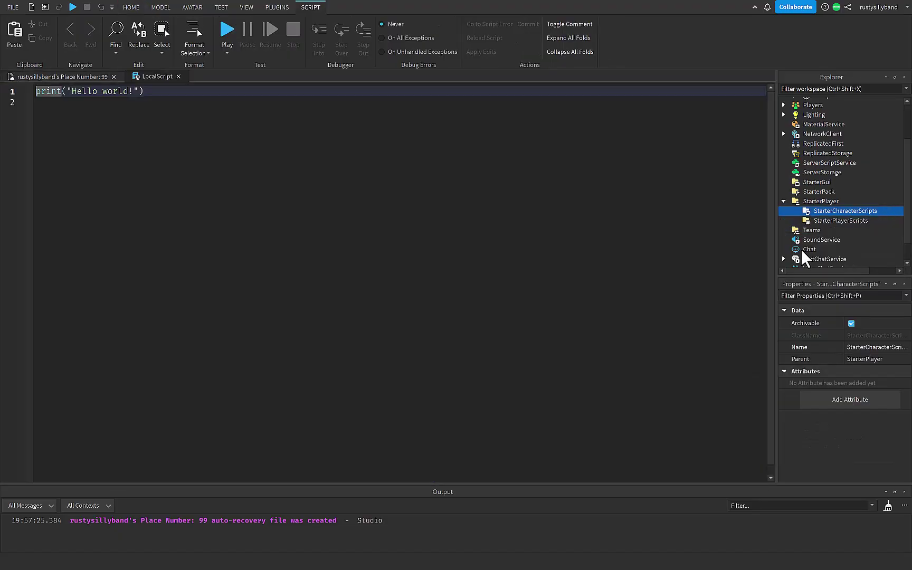
- Replace the default code with currentCamera and cameraFolder variables
key("ctrl+a")
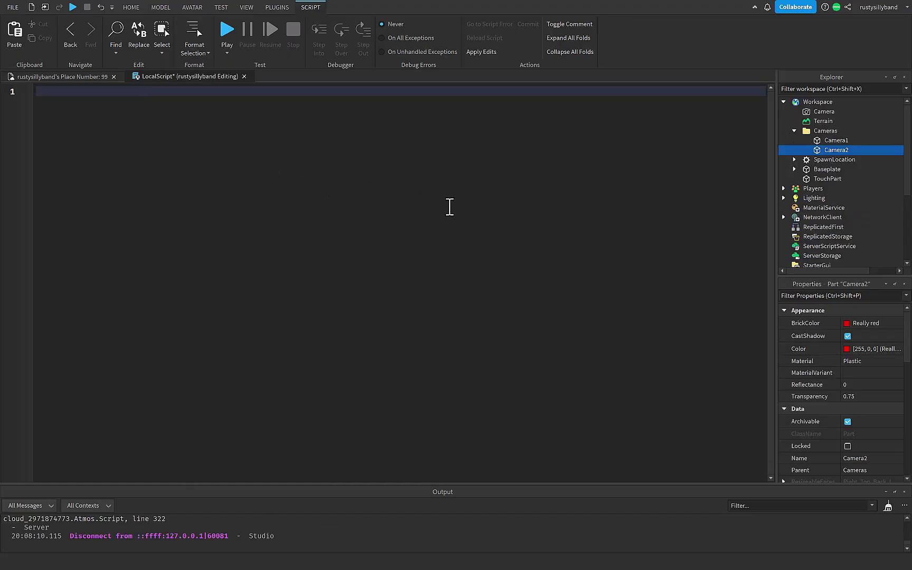
type("local")
type("era")
key("BackSpace")
key("BackSpace")
key("BackSpace")
type("currentCamera = game.Workspace.Cu")
key("Tab")
key("Return")
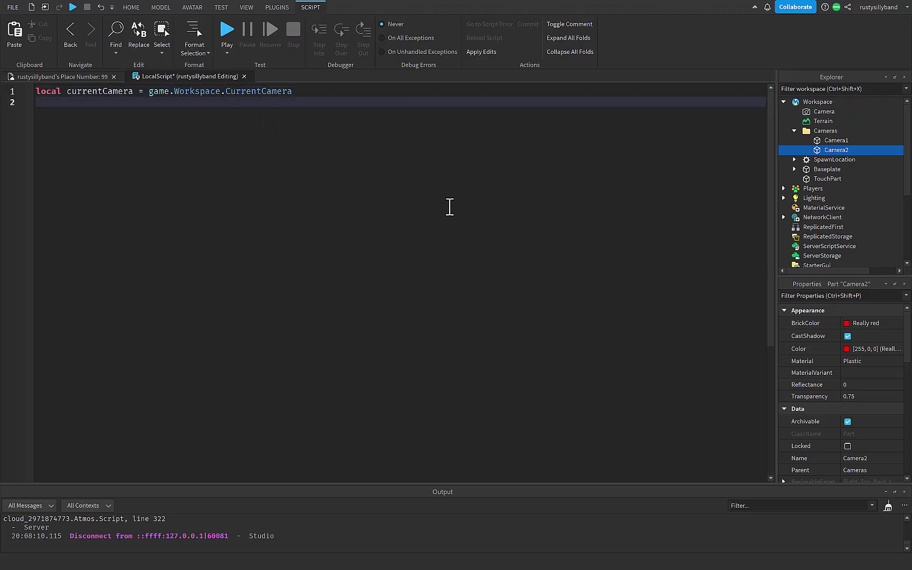
type("local cameraFolder = game.Workspace.Cameras")
key("Return")
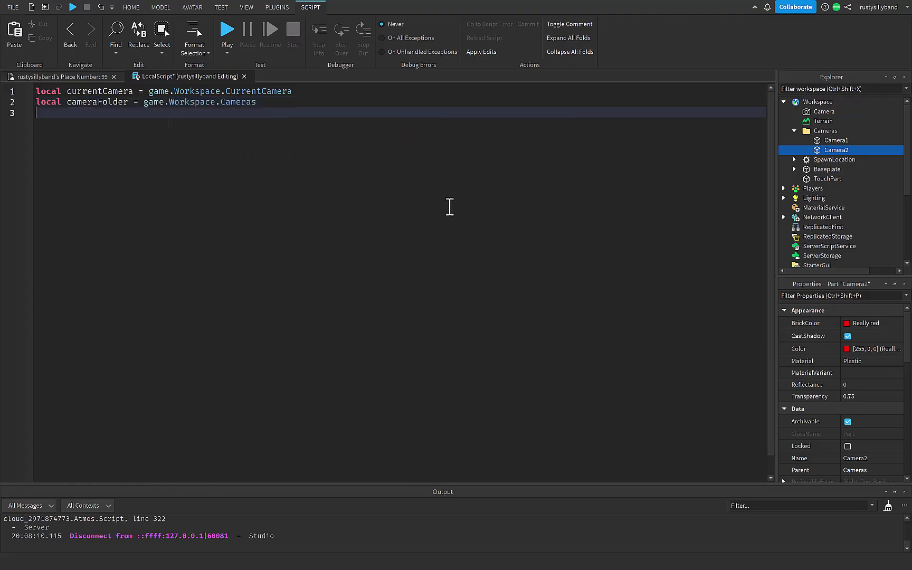
type("local camera1")
type(" = ca,e")
- Declare camera1 and camera2 variables for the folder's Camera1 and Camera2 parts
key("BackSpace")
key("BackSpace")
key("Tab")
type(".came")
key("Down")
key("Tab")
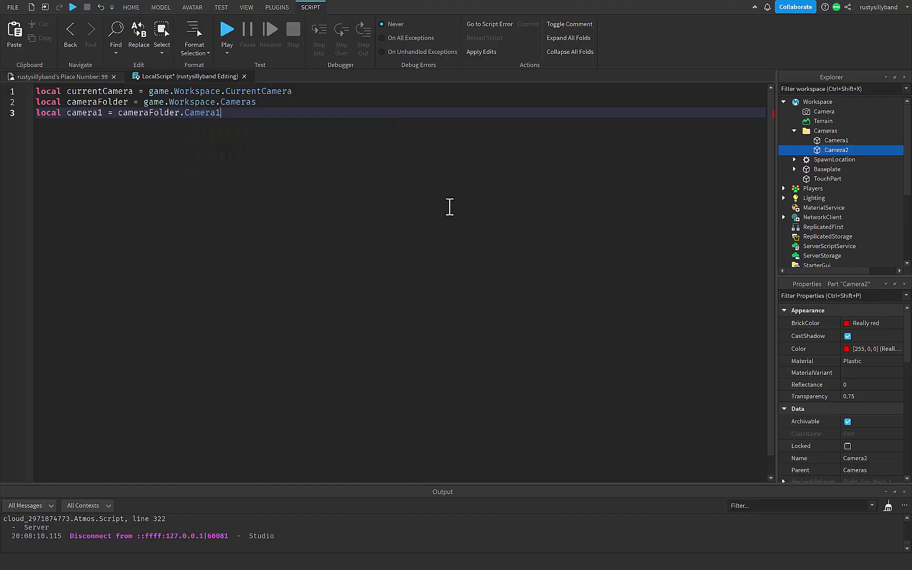
key("Return")
type("local camera2 = cam")
key("Tab")
type(".ca")
key("Down")
key("Tab")
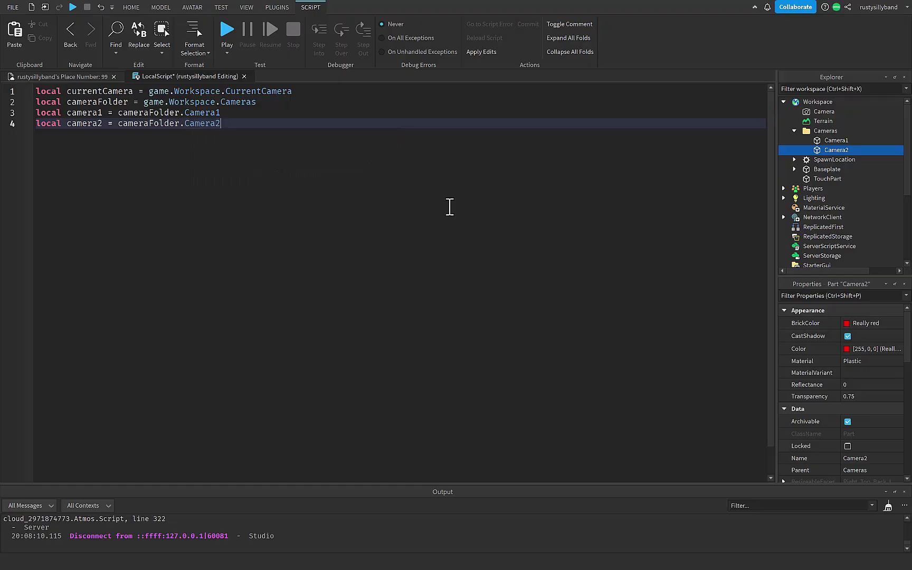
key("Return")
key("Return")
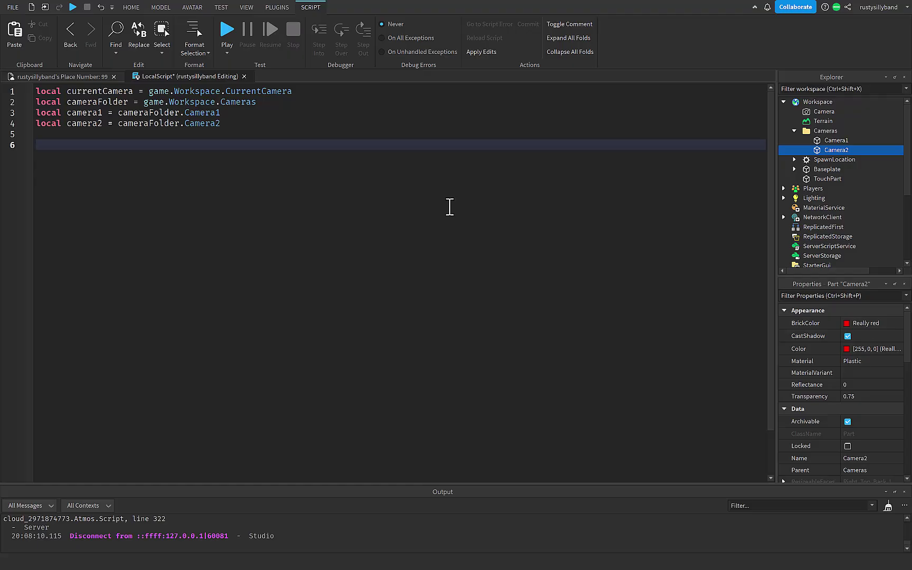
type("cu")
- Set currentCamera's CameraType to Scriptable and get TweenService
key("Tab")
type(".ca")
key("Tab")
type("= \"Scr")
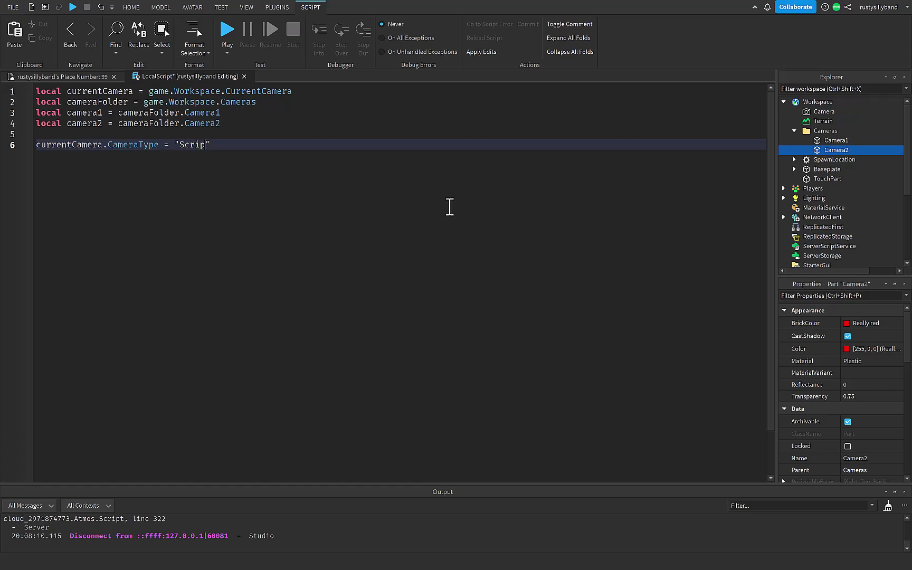
type("iptable")
key("Return")
key("Return")
type("l")
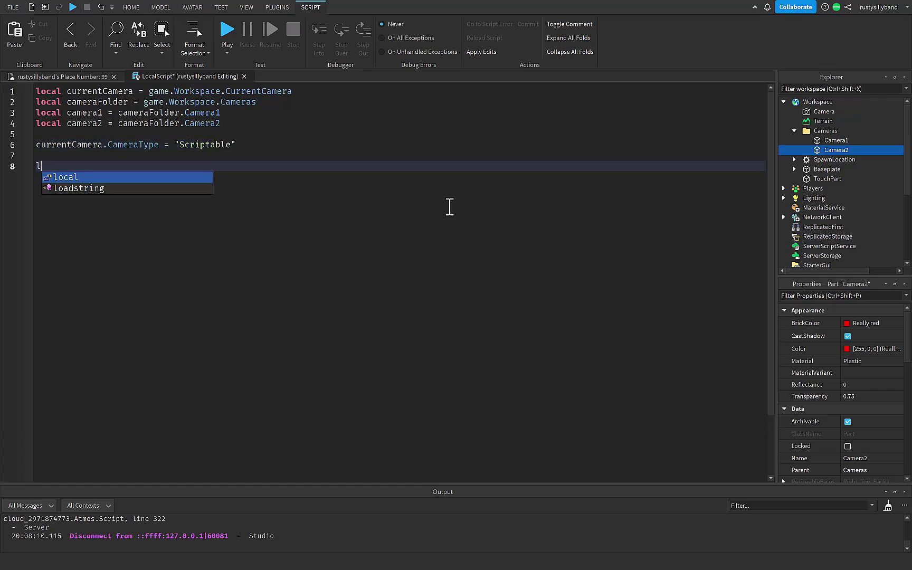
type("ocal tweenService = game:g")
key("Tab")
type("(\"T")
key("Tab")
key("End")
key("Return")
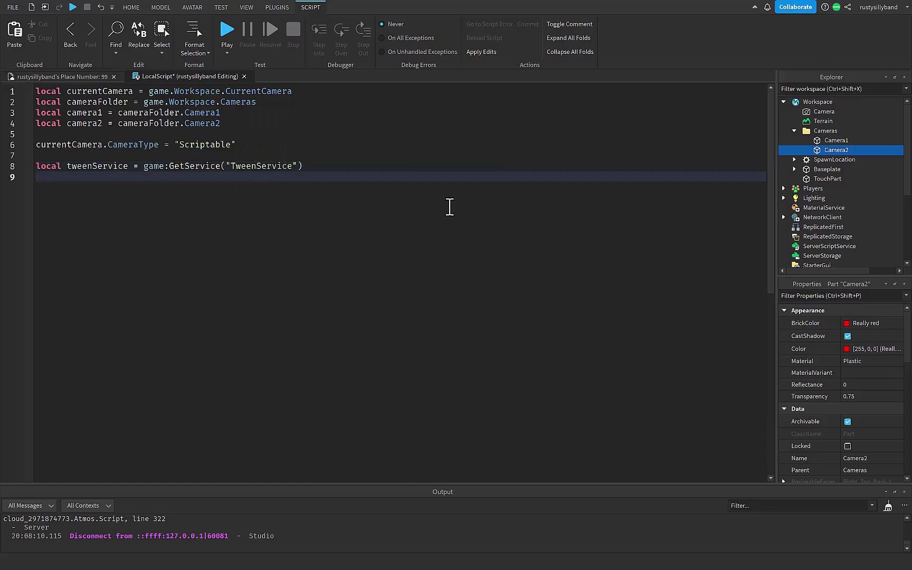
type("local tweenInfo = Twe")
- Start a TweenInfo.new call with a 3-second duration
key("Tab")
type("/")
key("BackSpace")
type(".")
key("Tab")
type("(")
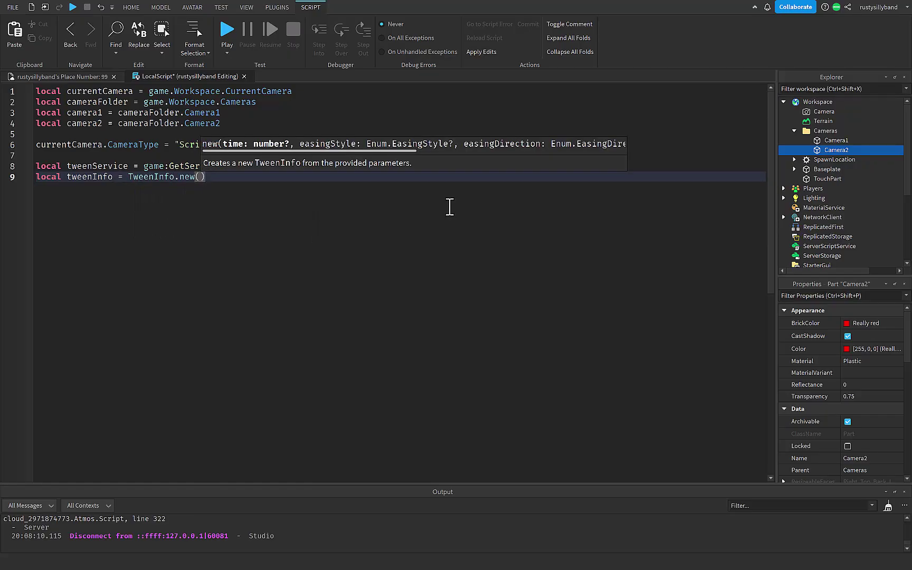
type("3")
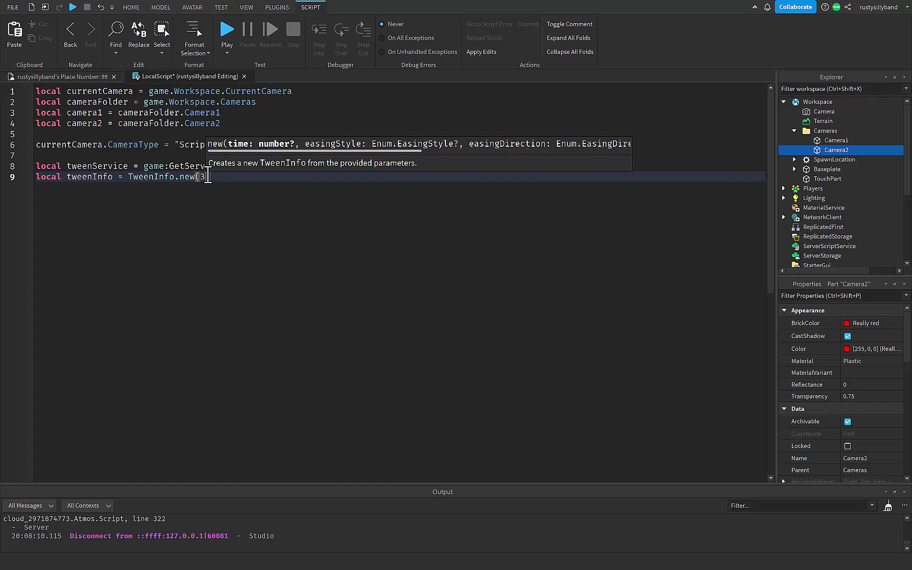
left_click(201, 177)
left_click(220, 179)
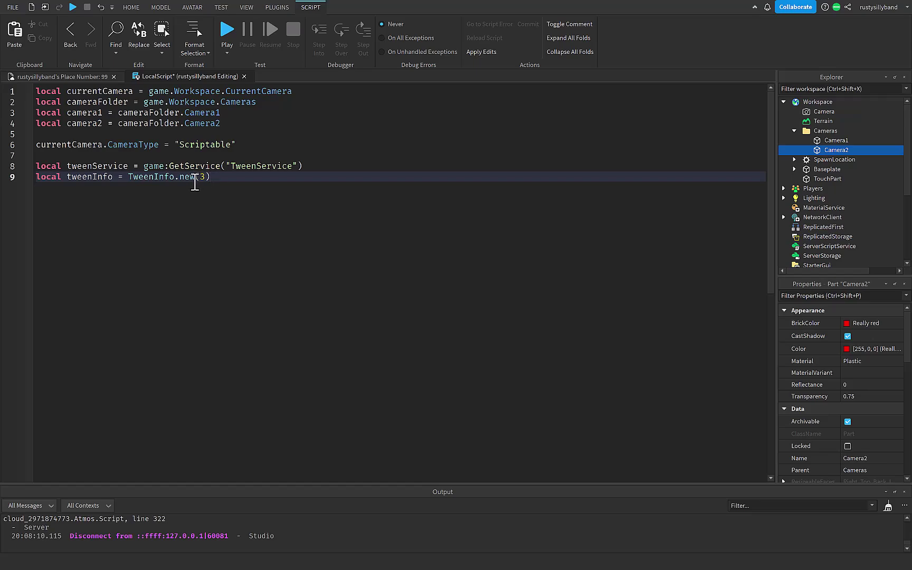
left_click(204, 178)
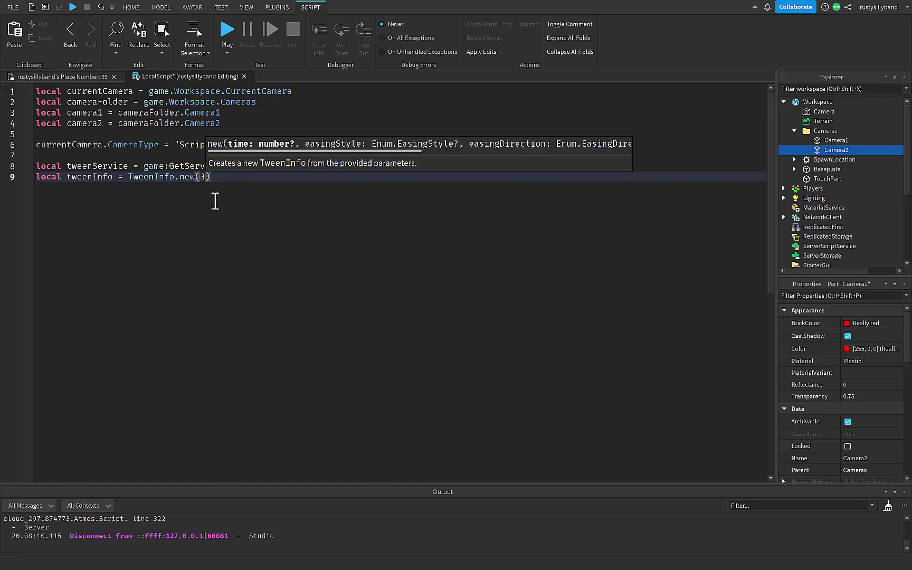
type(", Enum.eas")
- Add Quad easing style and InOut easing direction to the tweenInfo
key("Tab")
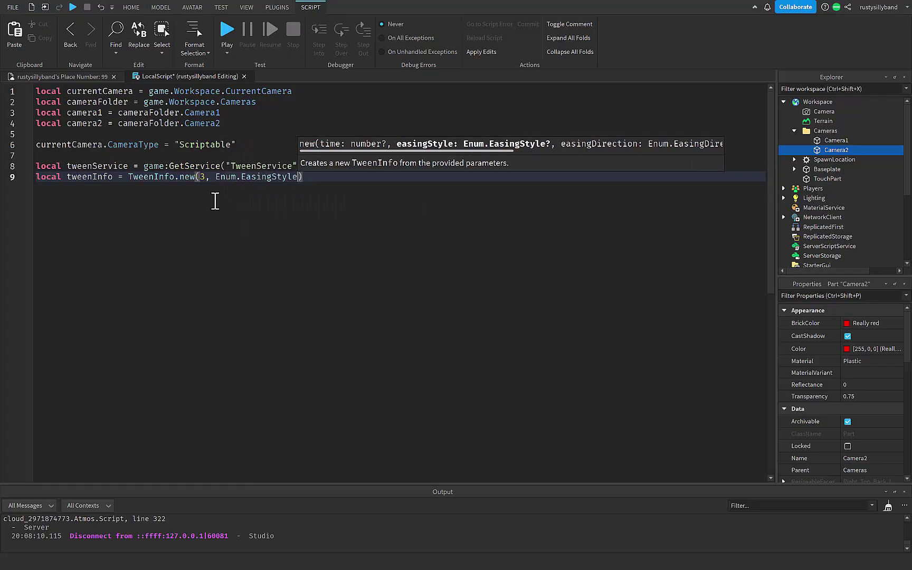
type(".")
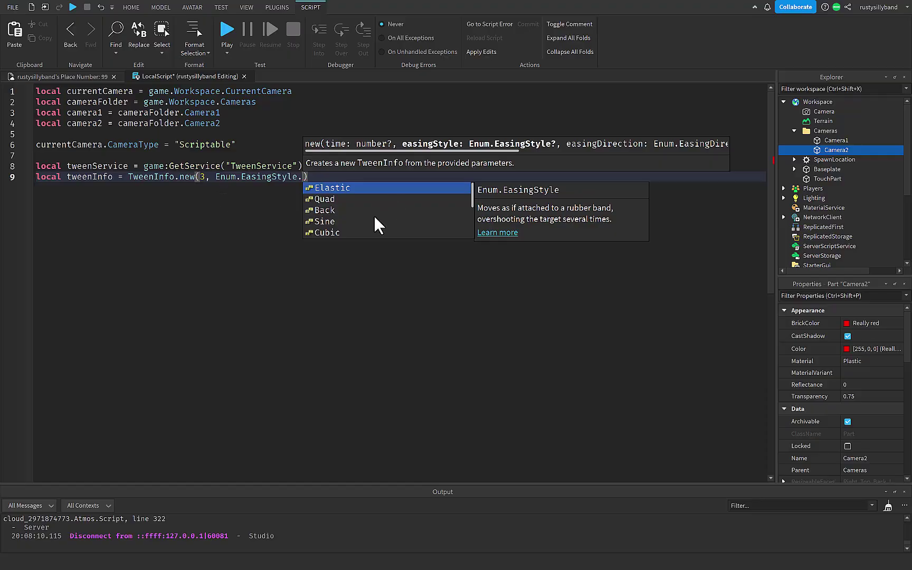
scroll(378, 214, "down", 1)
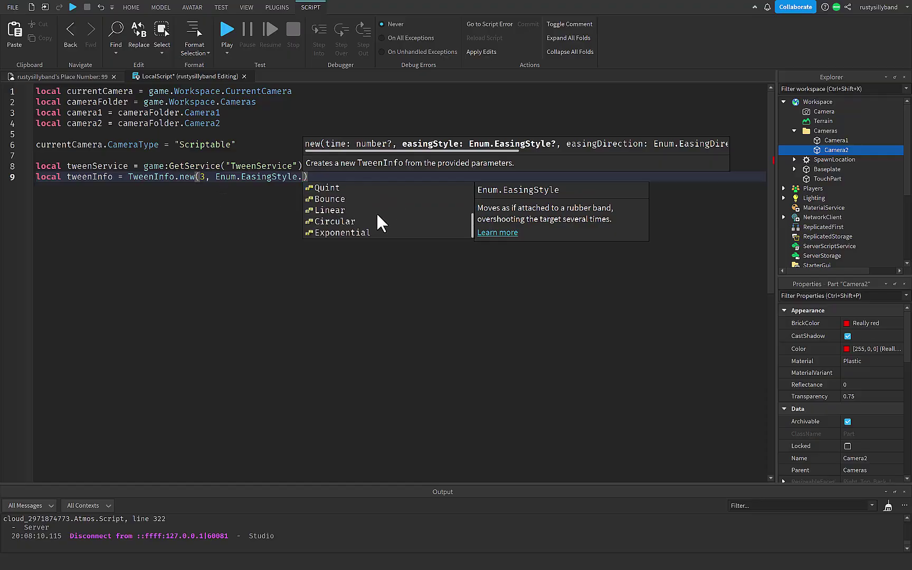
scroll(377, 216, "up", 1)
scroll(378, 216, "up", 1)
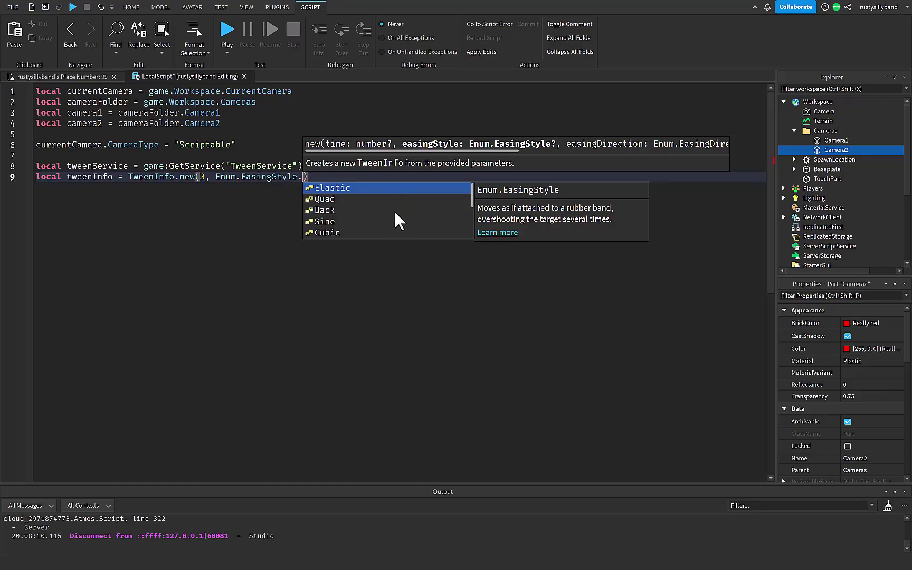
scroll(388, 232, "down", 2)
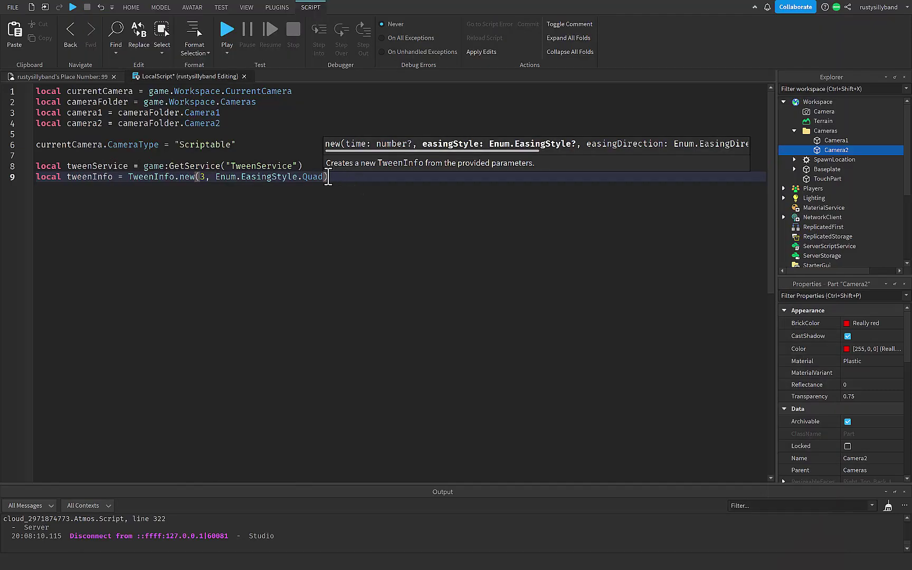
type(",")
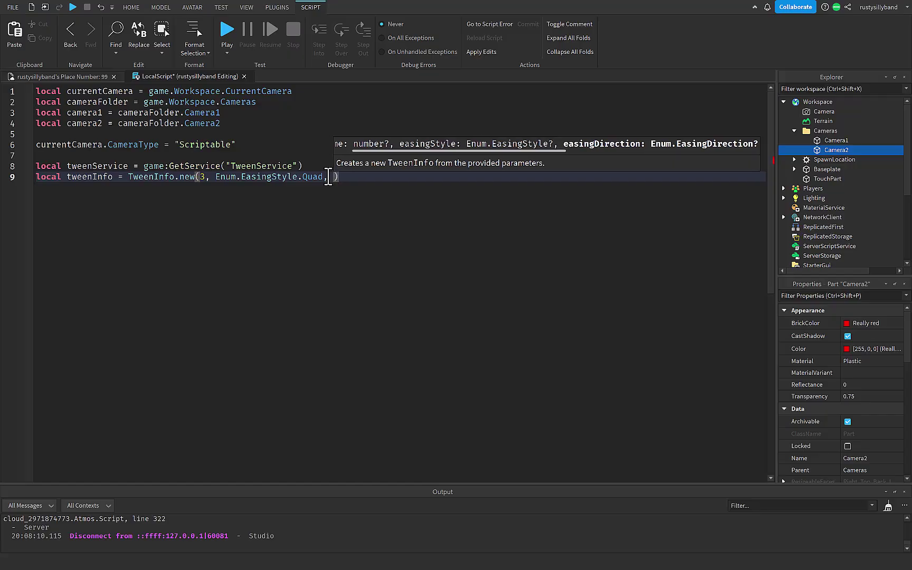
type(" c")
key("BackSpace")
type("f")
key("BackSpace")
type("Enum.Eas")
key("Down")
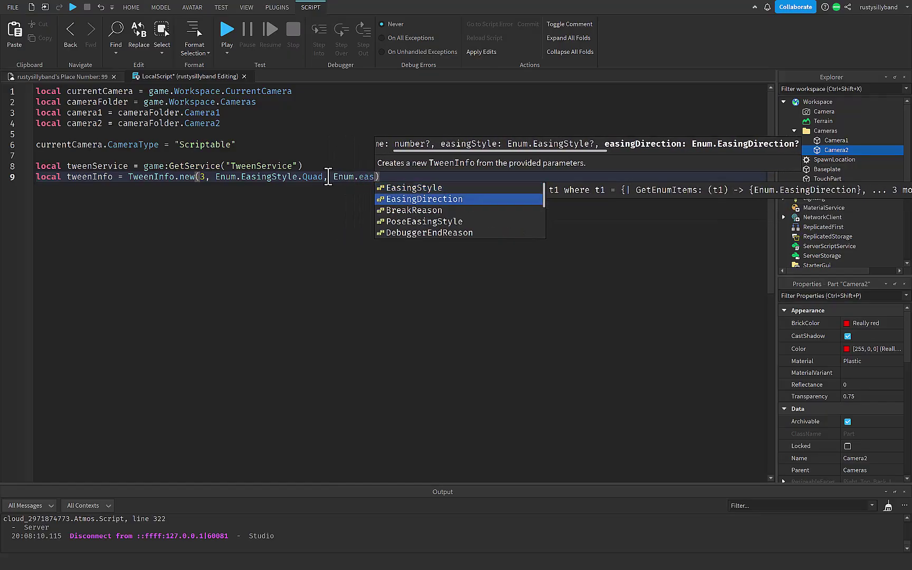
key("Return")
type(".In")
key("Return")
key("BackSpace")
key("BackSpace")
key("BackSpace")
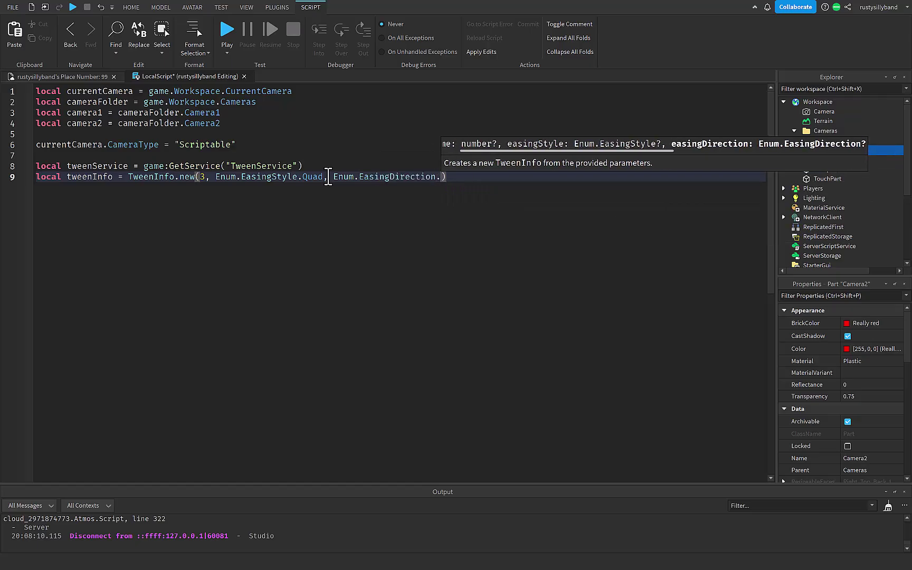
type("in")
key("BackSpace")
key("BackSpace")
type("Ou")
key("BackSpace")
key("BackSpace")
key("Tab")
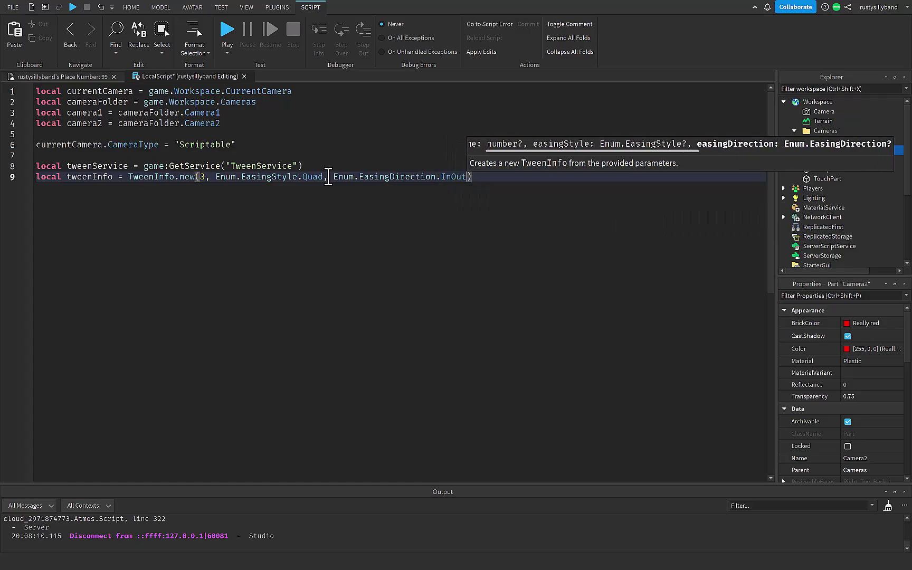
type(")")
key("Return")
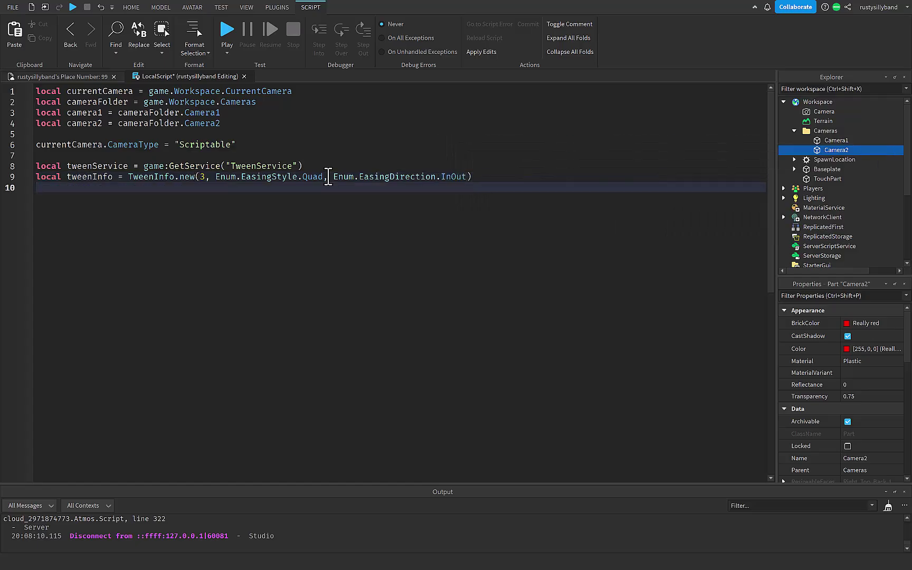
type("local tween = tween")
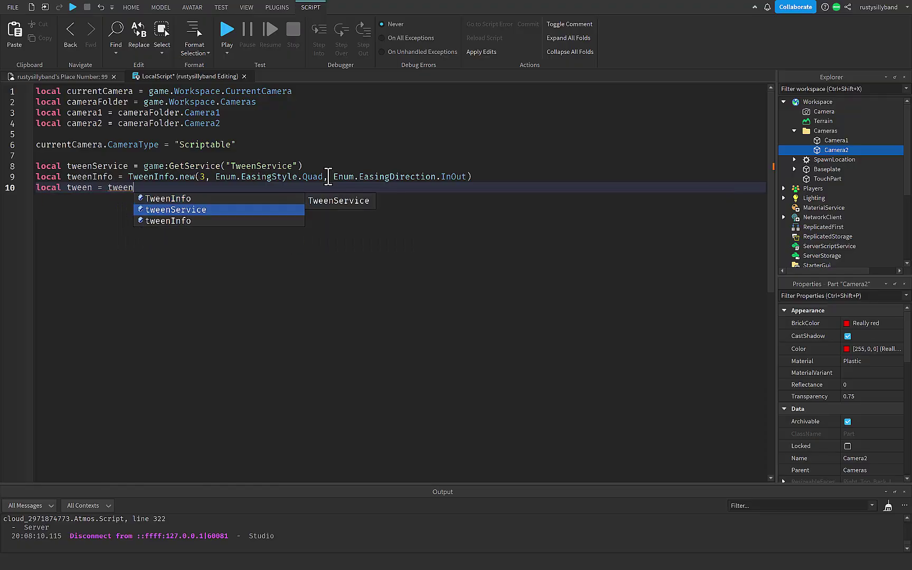
type("Service:C")
- Write 'local tween = tweenService:Create(currentCamera, tweenInfo, {CFrame = camera1.CFrame})'
key("Tab")
type("(")
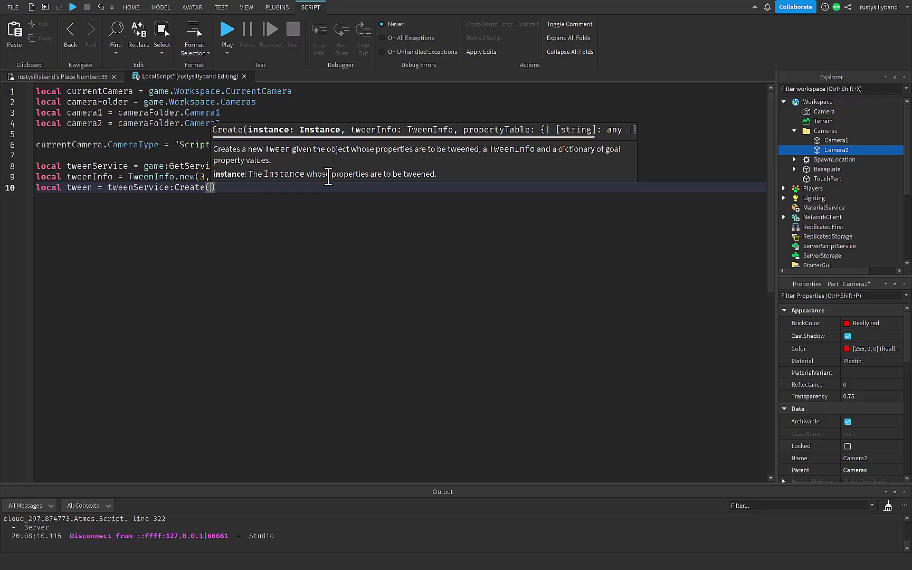
type("cu")
key("Tab")
type(", ")
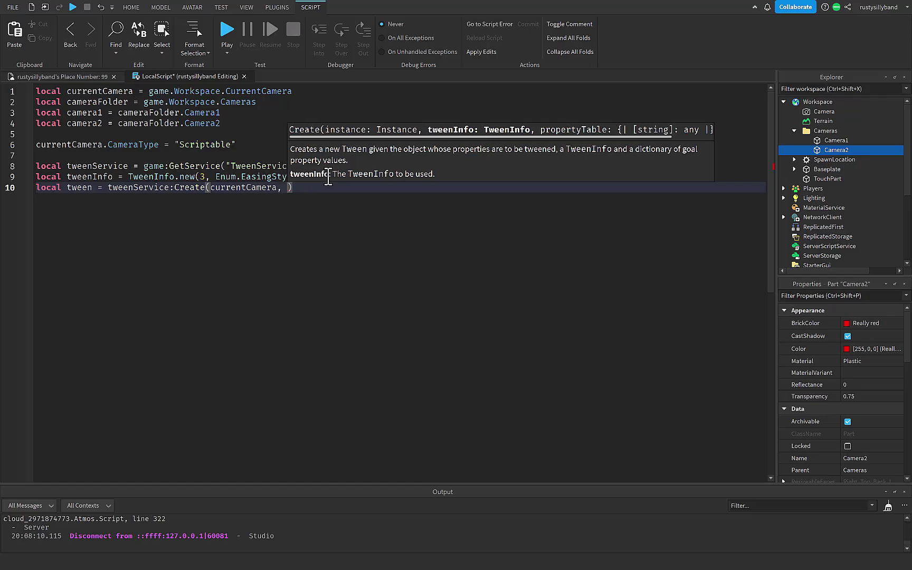
type("twen")
key("Tab")
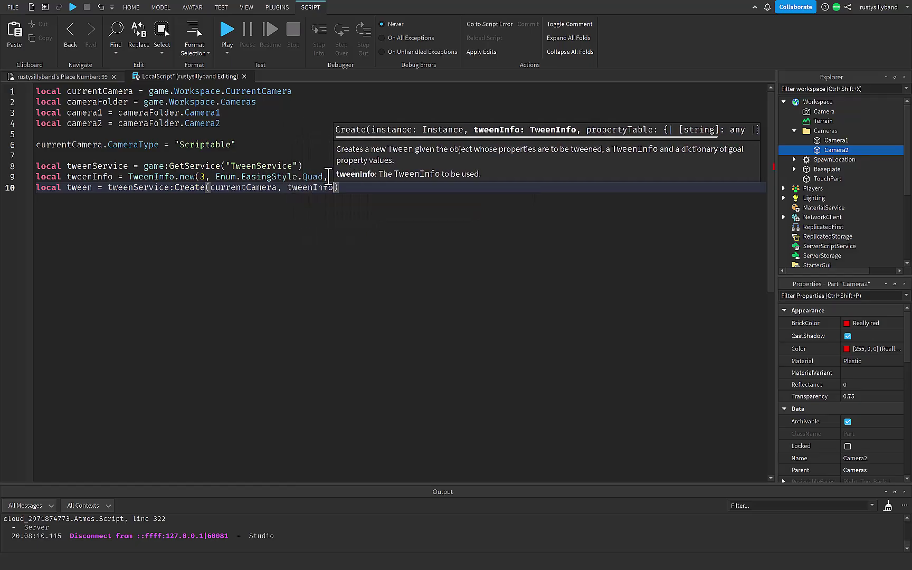
type(", ")
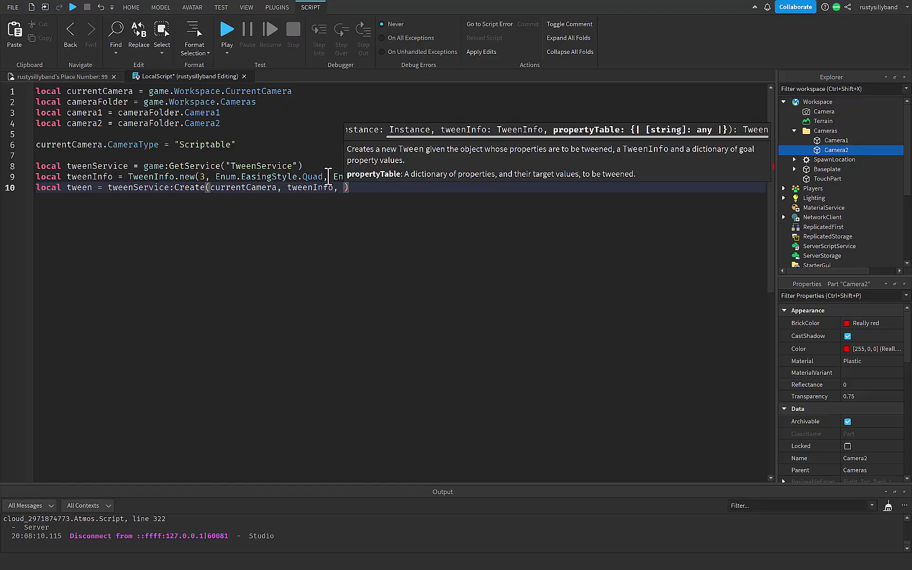
type("{")
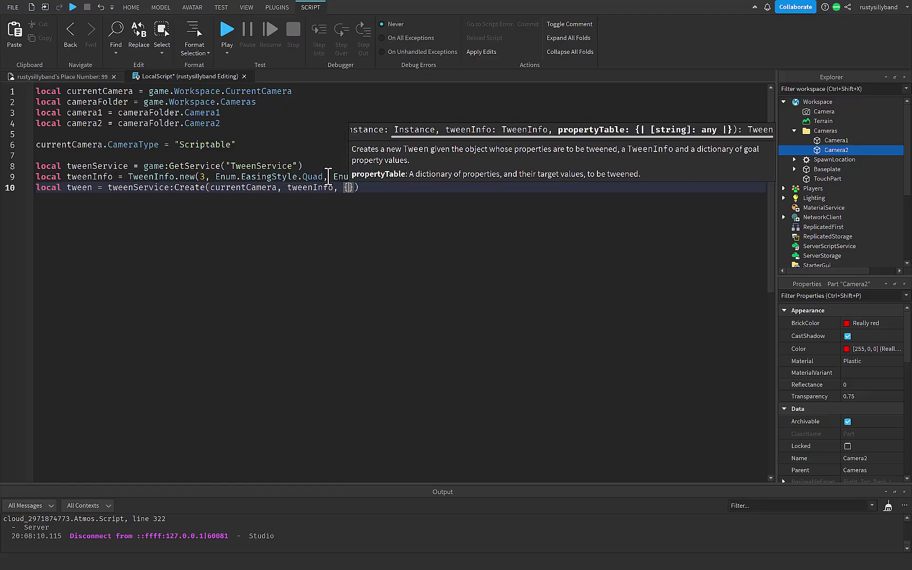
type("C")
key("Tab")
type("= cam")
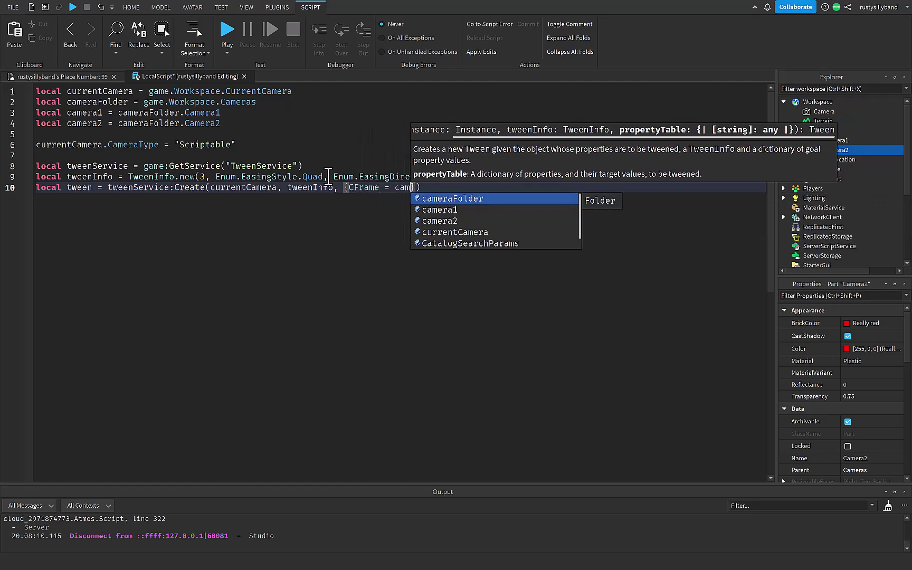
type("era1.C")
key("Tab")
key("Return")
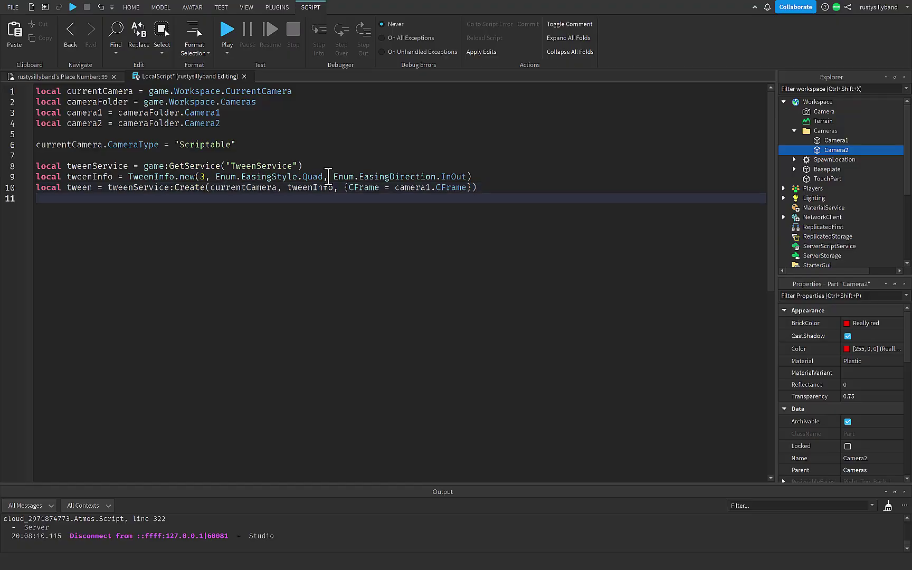
mouse_move(505, 187)
left_mouse_down()
mouse_move(130, 176)
mouse_move(107, 188)
left_mouse_up()
left_click(511, 190)
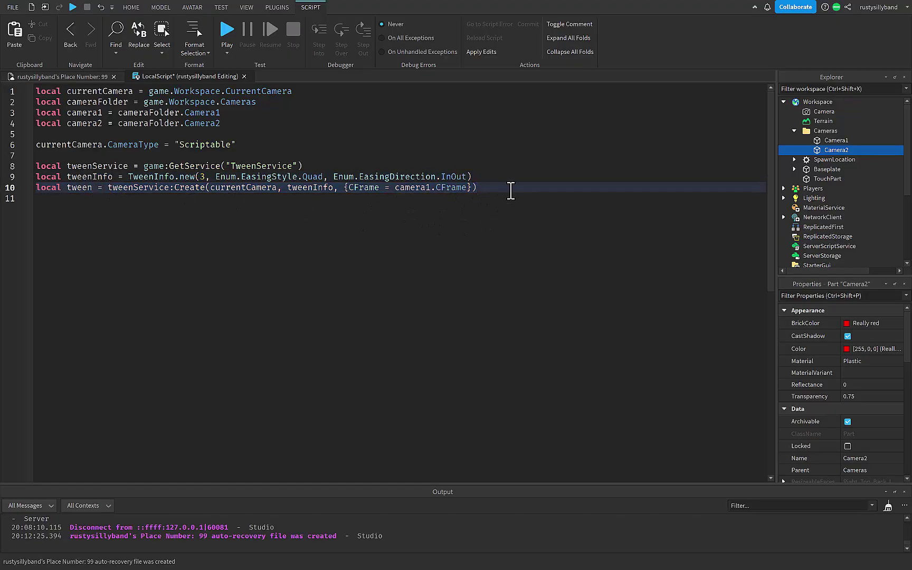
- Duplicate the tween line as tween2 targeting camera2.CFrame, with blank lines below
left_click_drag(510, 190, 33, 193)
key("ctrl+c")
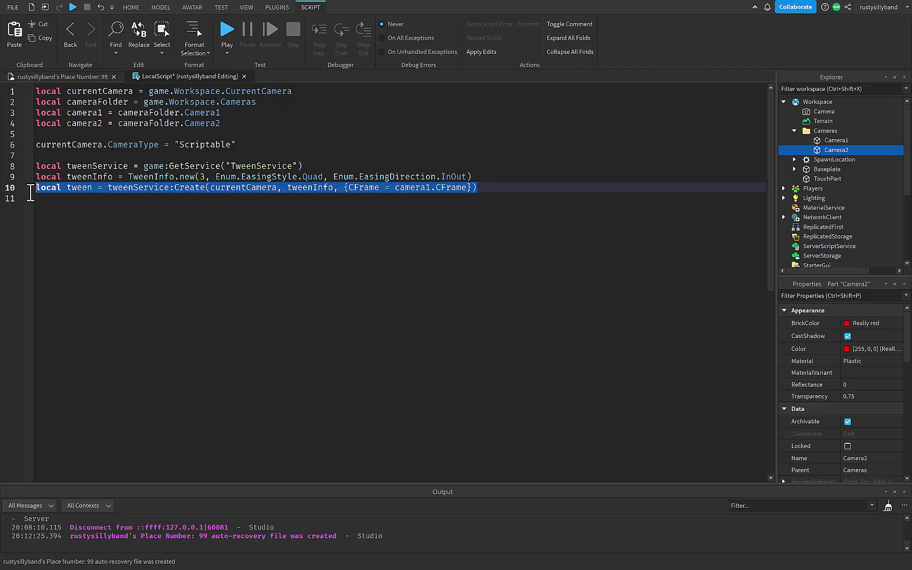
left_click(521, 184)
key("Return")
key("ctrl+v")
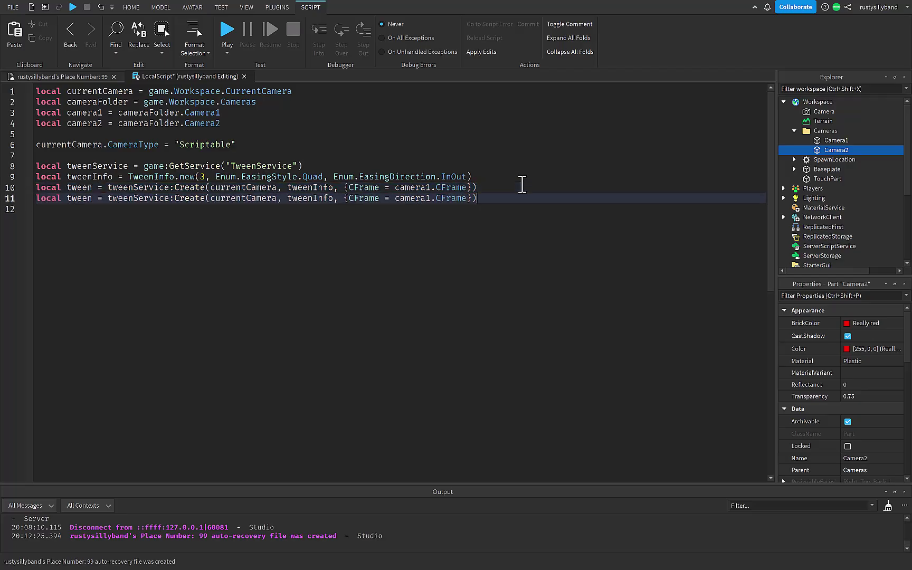
left_click(92, 199)
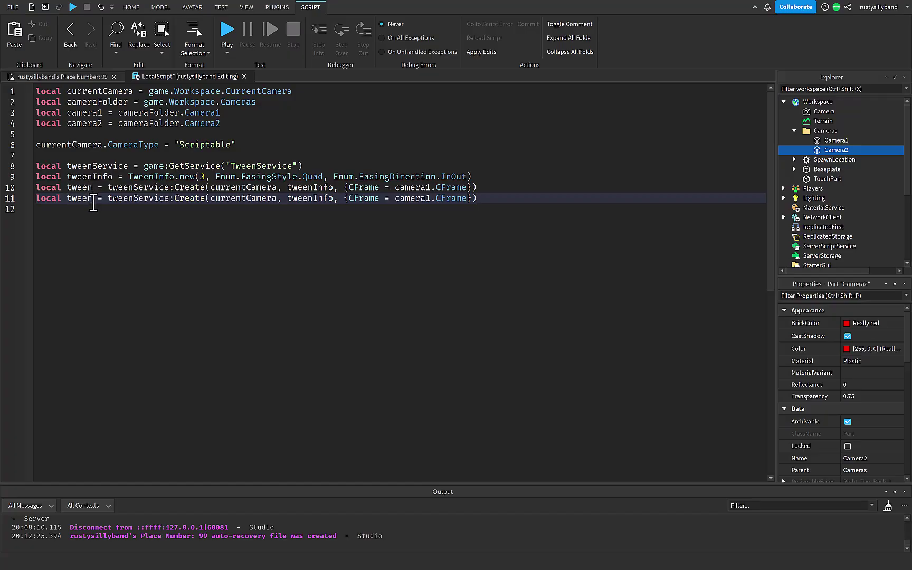
type("2")
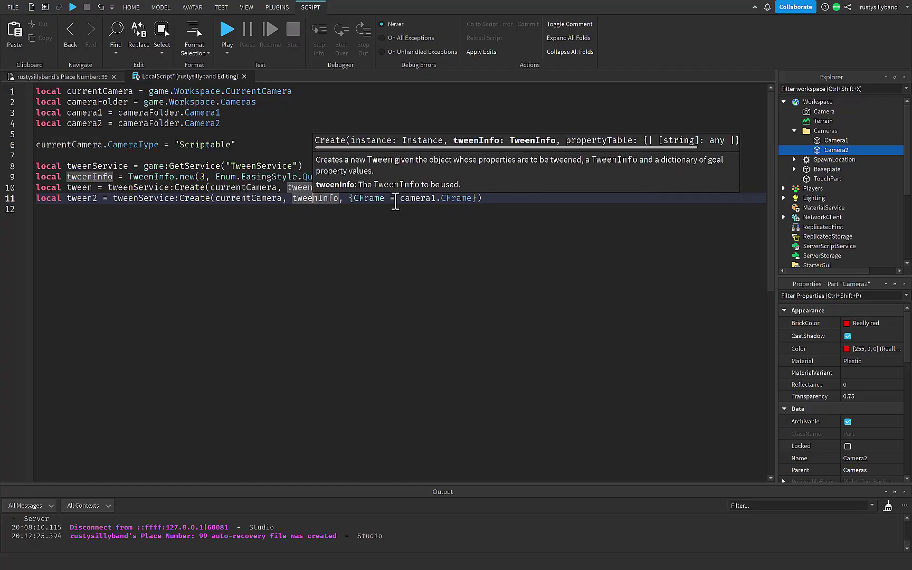
left_click(432, 198)
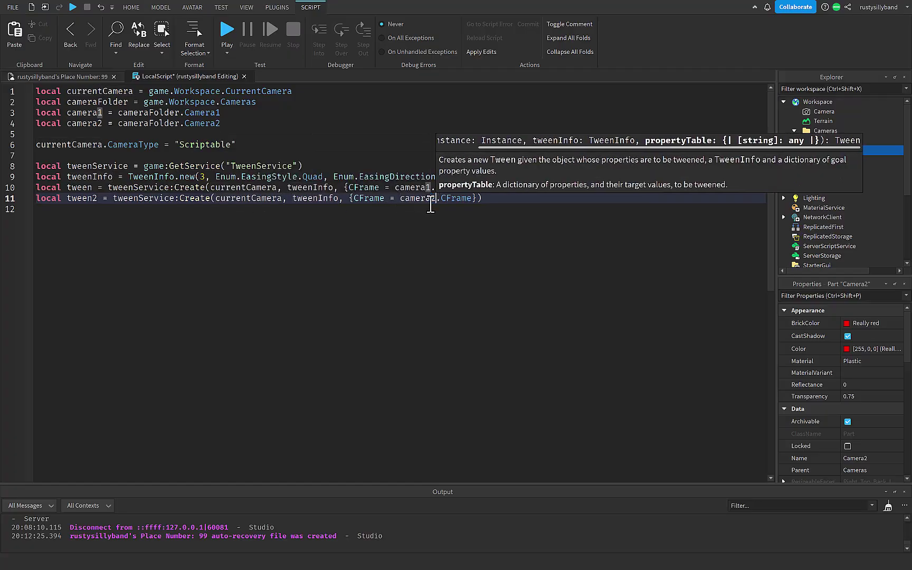
key("BackSpace")
type("2")
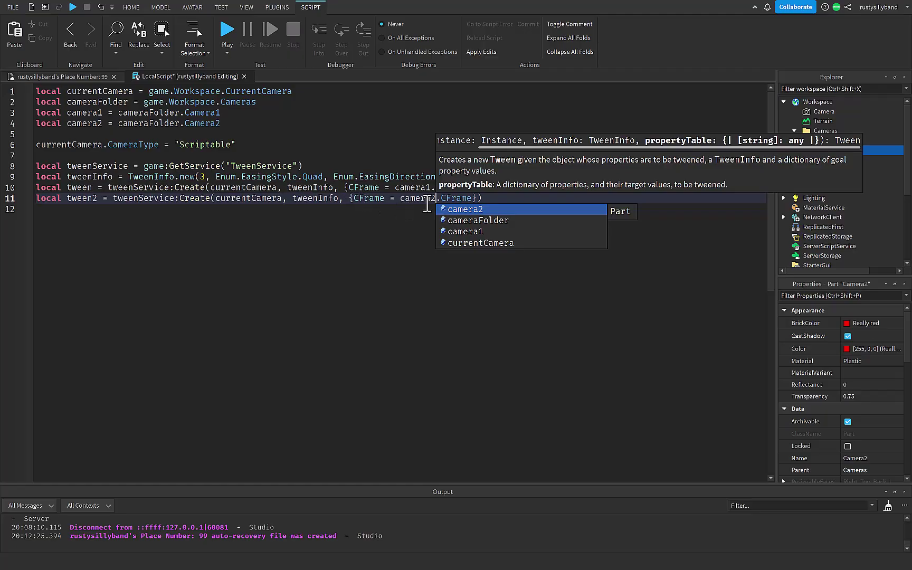
left_click(465, 211)
left_click(508, 199)
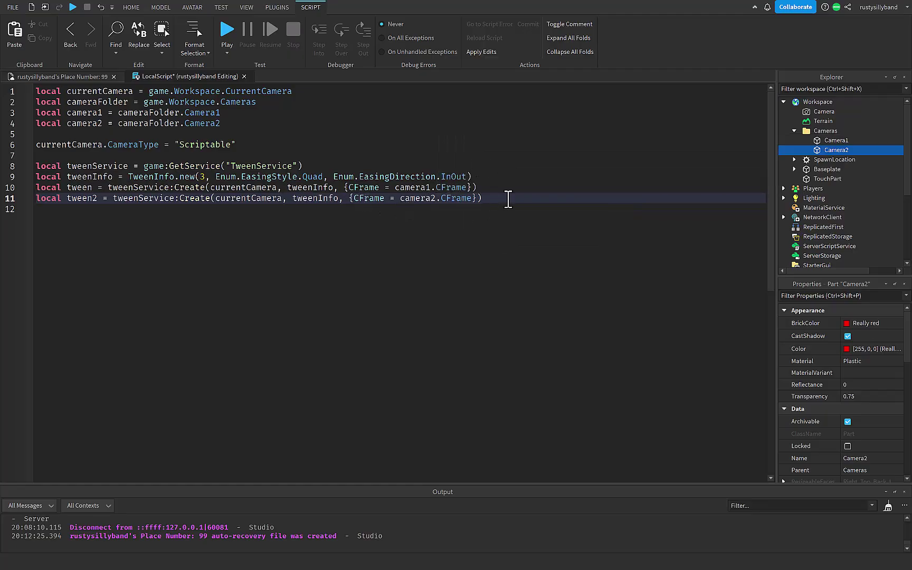
key("Return")
key("Return")
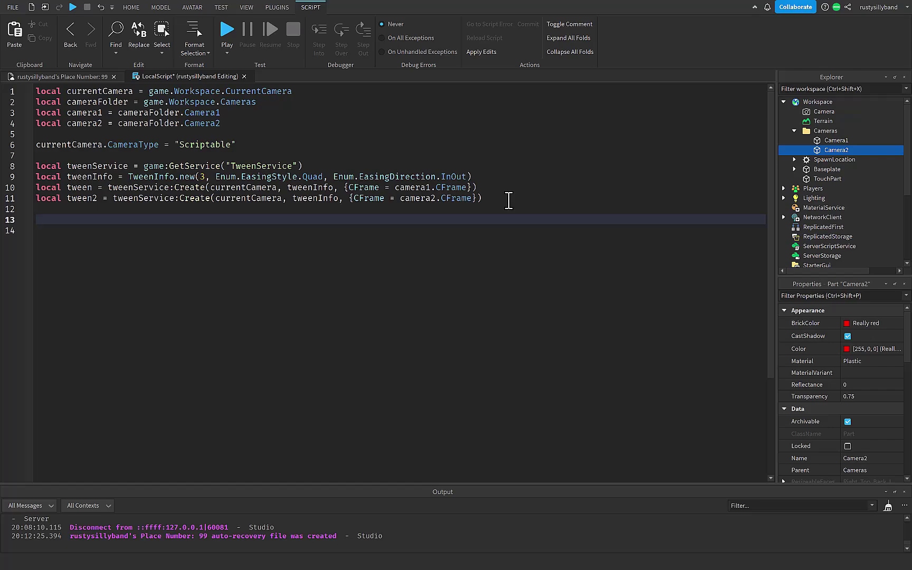
type("tw")
- Play tween, wait for the tween duration, play tween2, then wait again
key("BackSpace")
type("ween:Play()")
key("Return")
type("wait(")
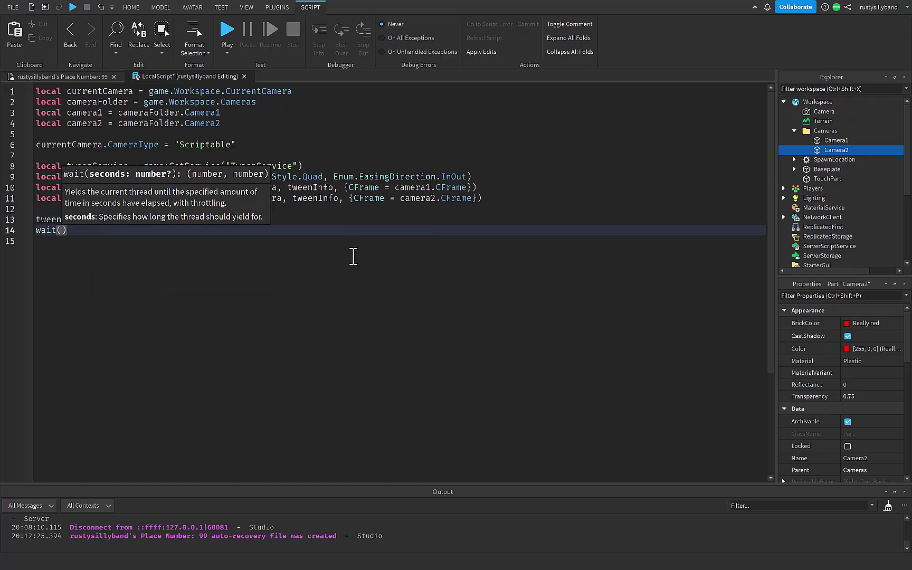
left_click(353, 257)
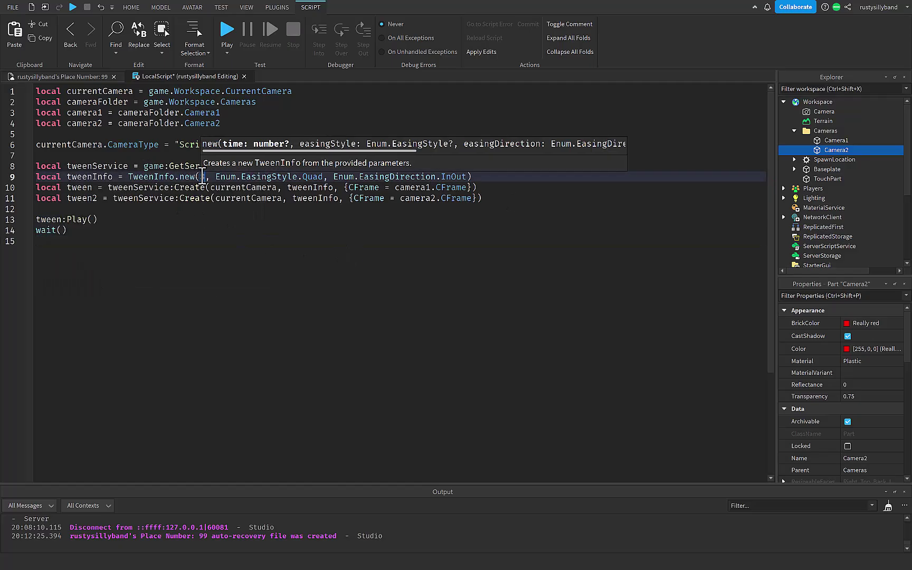
left_click(63, 231)
type("3")
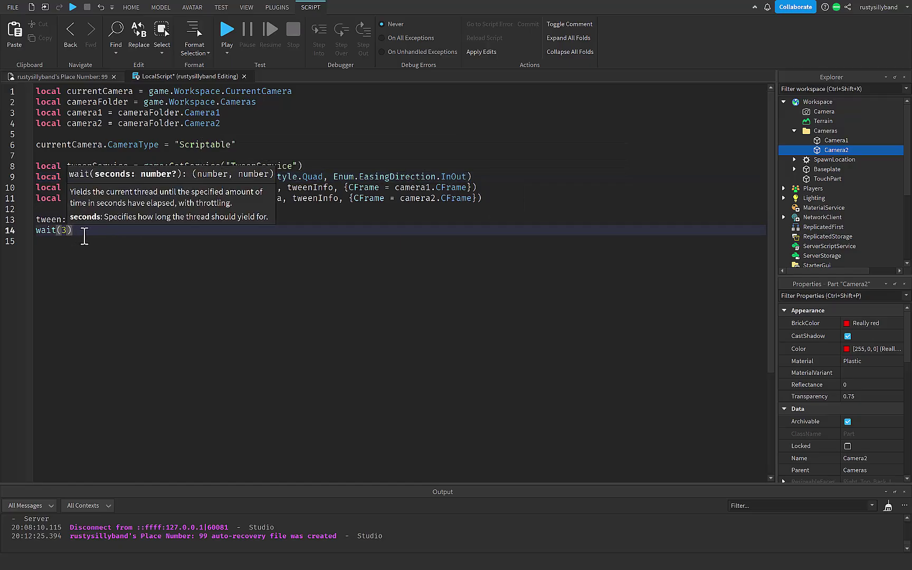
key("Return")
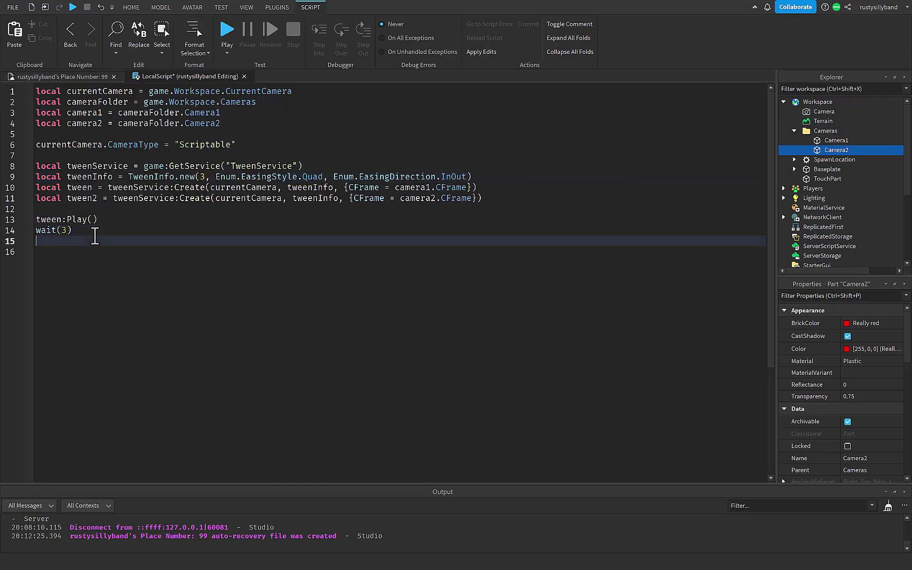
type("tween")
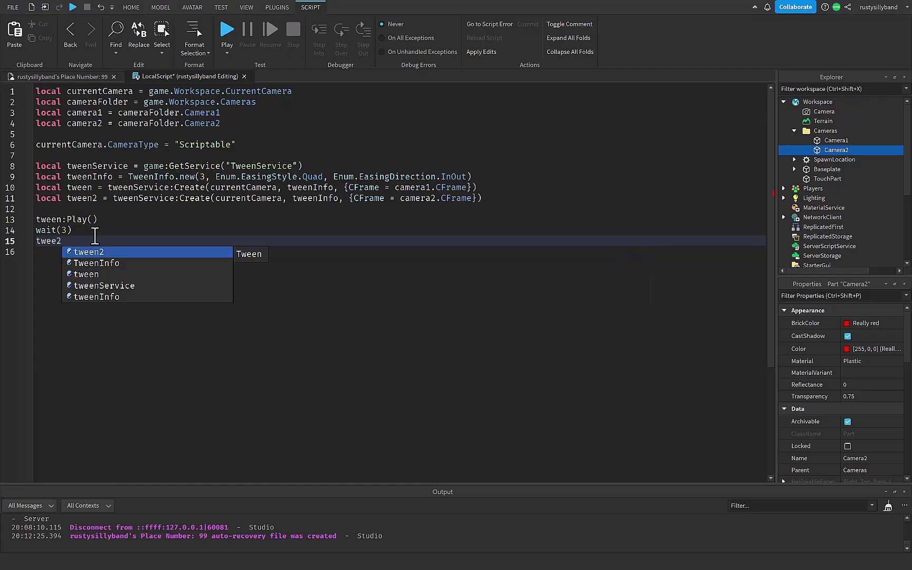
type("2:Play()")
key("Return")
type("wait(")
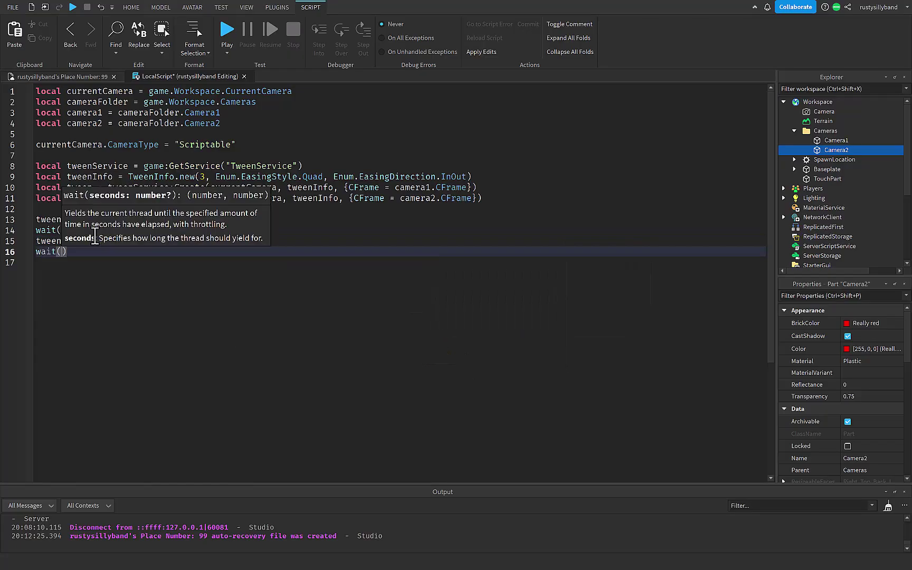
type("3)")
key("Return")
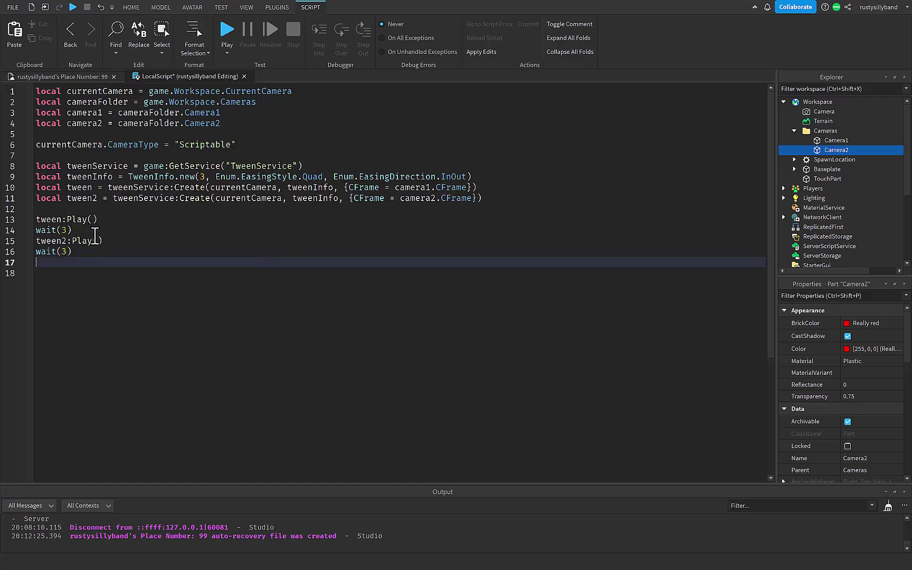
type("cam")
- Add 'currentCamera.CameraType = "Custom"' after the tweens
key("BackSpace")
key("BackSpace")
key("BackSpace")
type("cam")
key("BackSpace")
key("BackSpace")
type("urr")
key("Tab")
type(".CameraType")
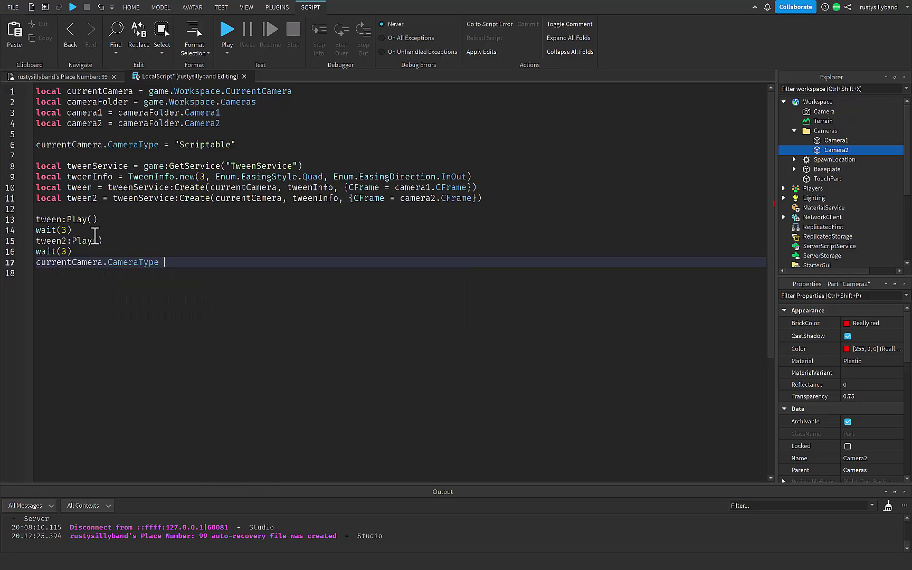
key("Return")
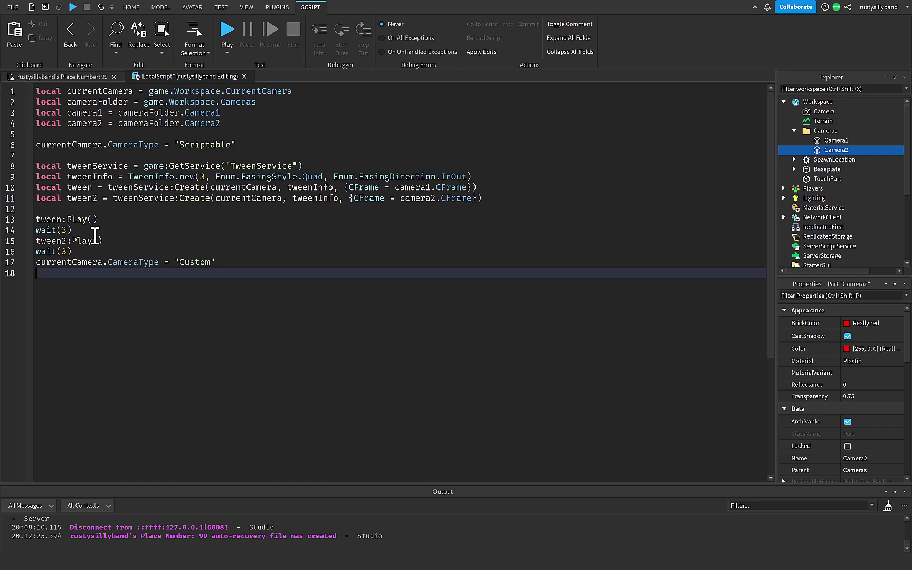
key("Return")
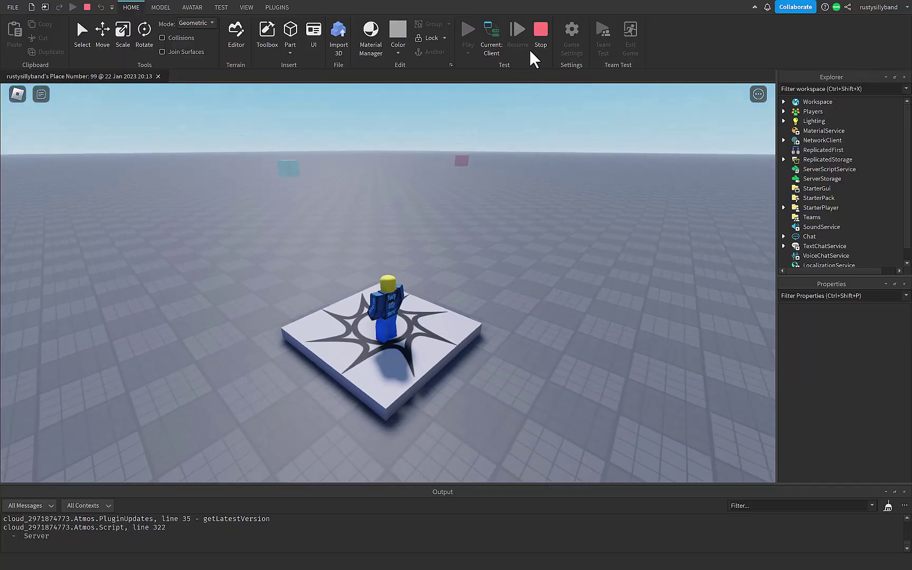
- Stop the playtest and reopen the LocalScript at the wait line
left_click(540, 33)
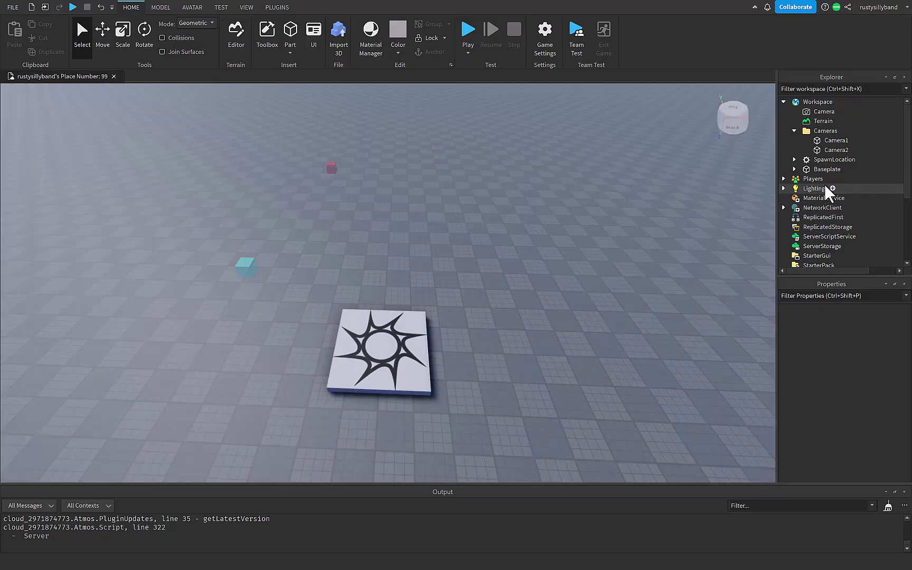
scroll(770, 189, "down", 3)
double_click(839, 239)
left_click(401, 251)
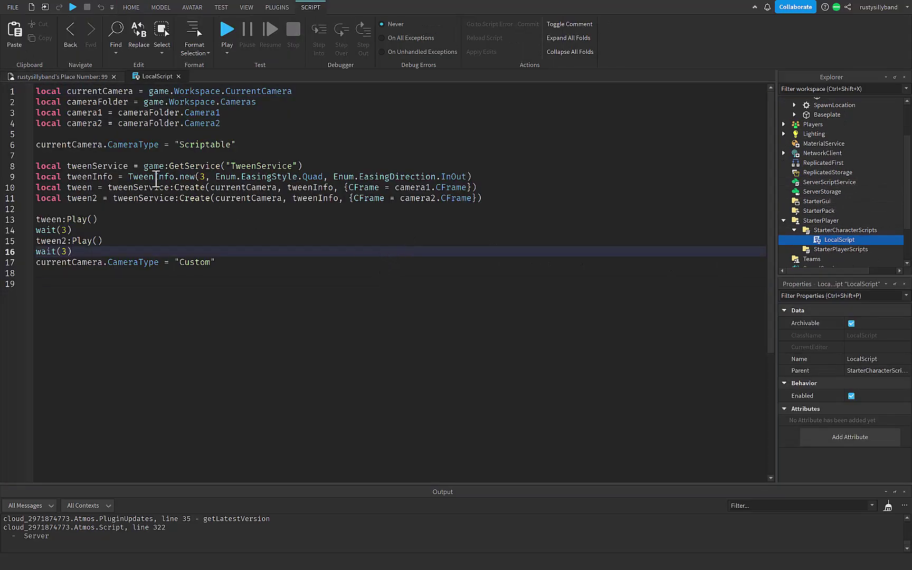
- Insert a new part in the place and name it TouchPart
left_click(43, 77)
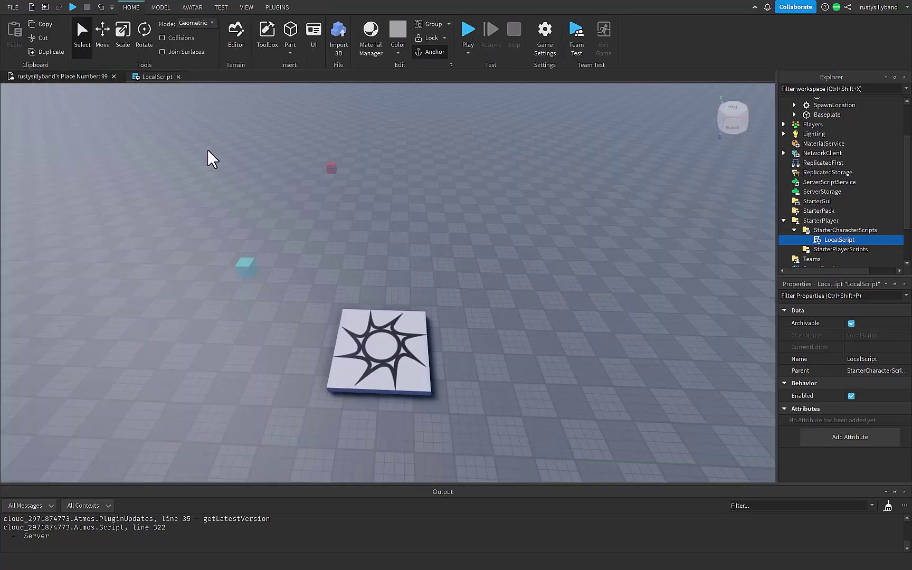
left_click(512, 244)
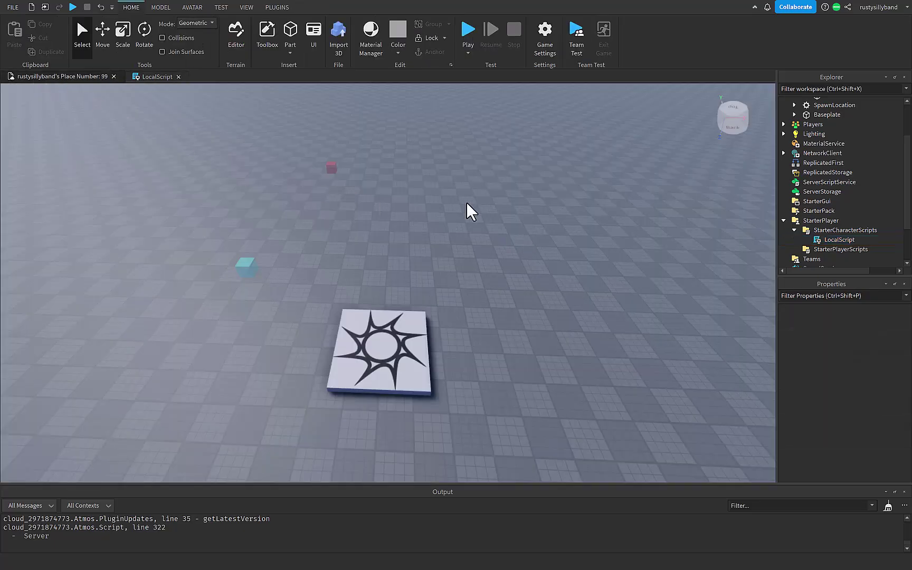
left_click(291, 32)
type("TouchPa")
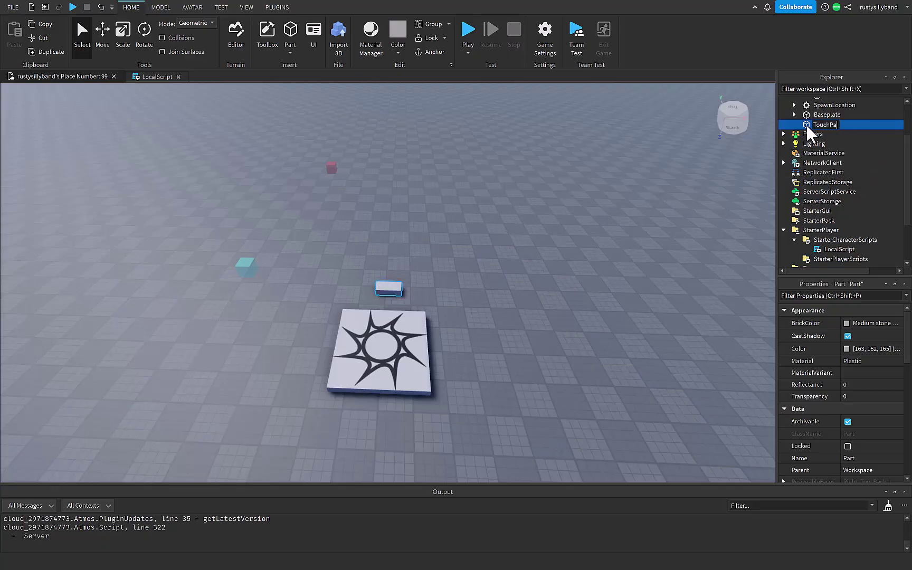
type("rt")
key("Return")
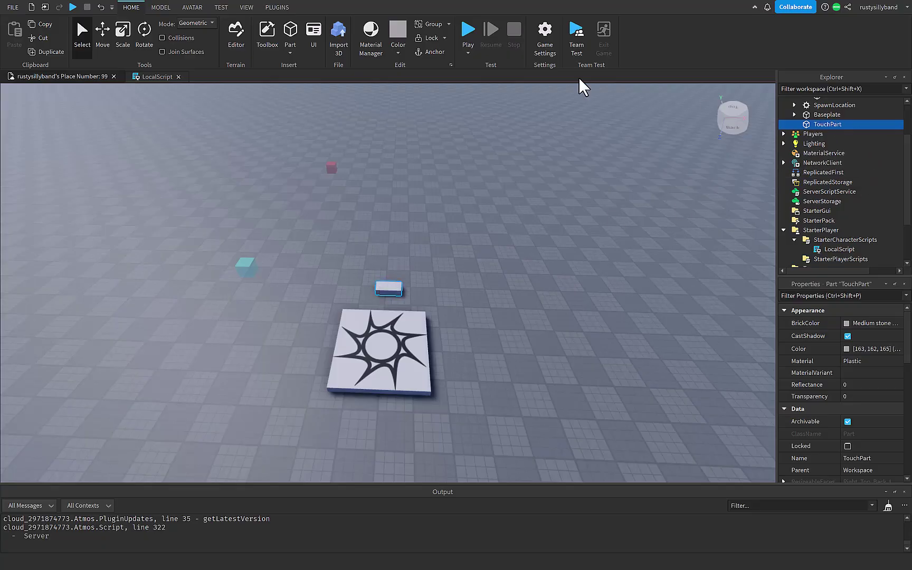
- Select the tween playback and camera reset lines and add blank lines below them
left_click(154, 76)
left_click(256, 275)
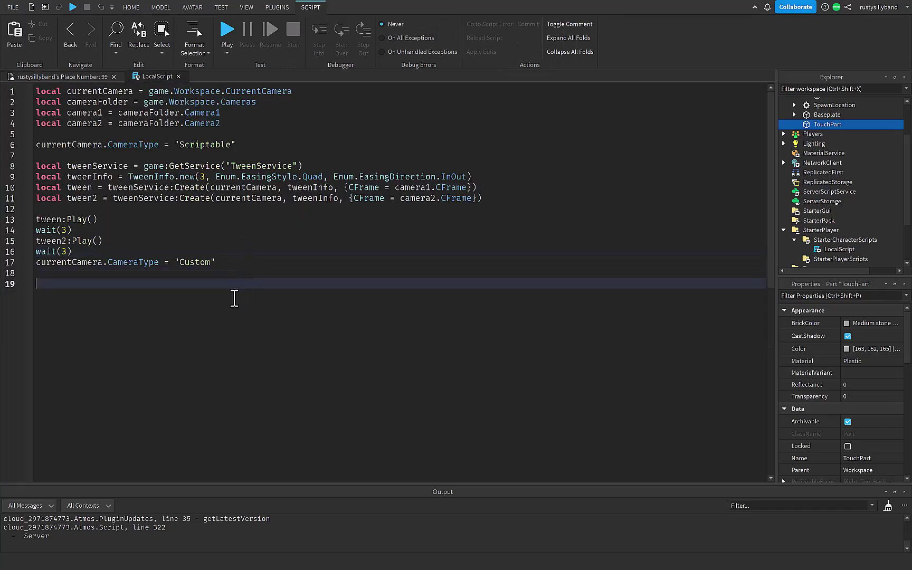
left_click_drag(218, 300, 4, 209)
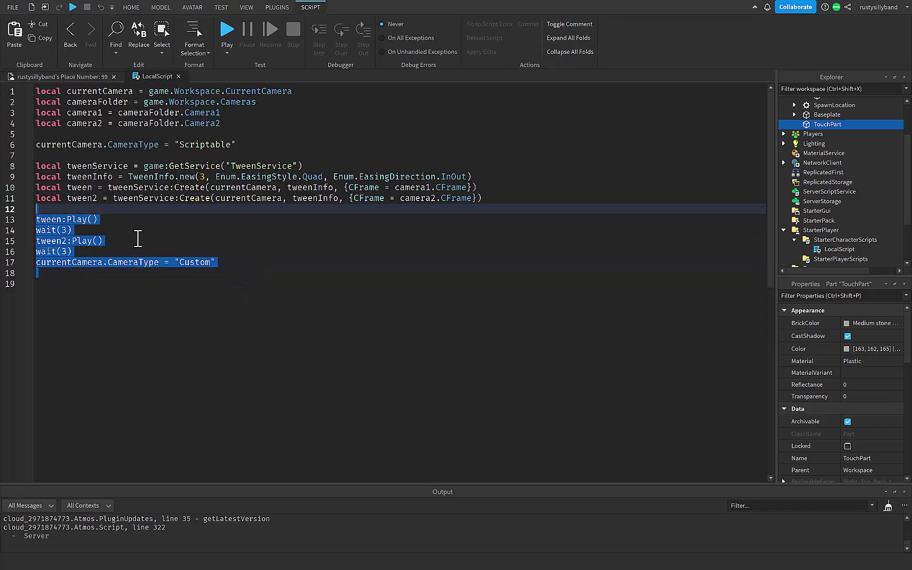
left_click(269, 264)
key("Return")
key("Return")
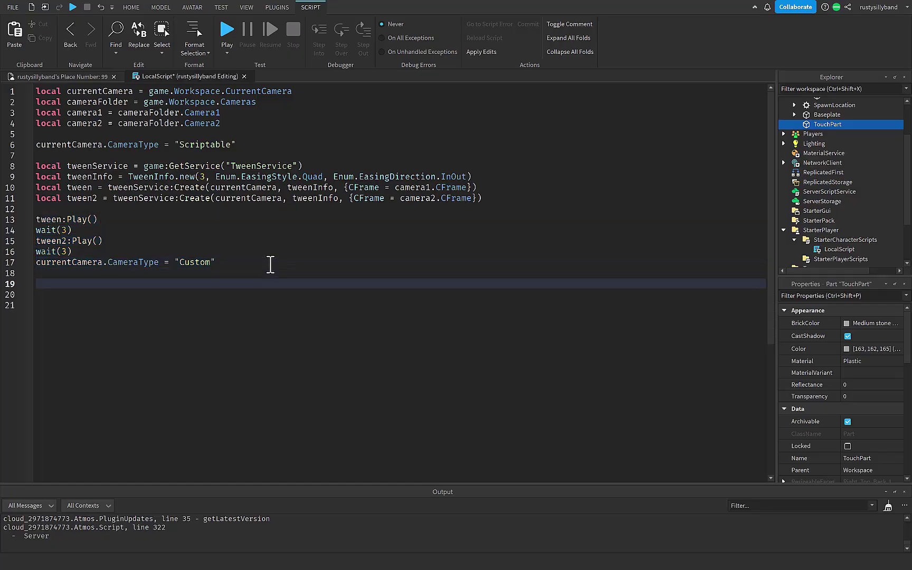
type("ga")
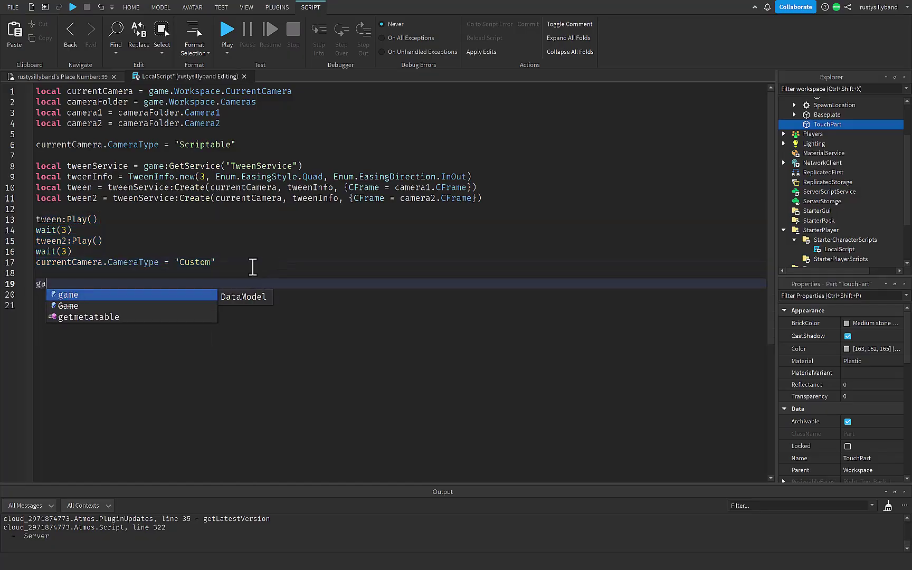
type("me.Workspace.TouchPart.Touched:")
- Write a TouchPart.Touched handler that gets the player via GetPlayerFromCharacter and checks 'if player then'
key("Tab")
type("(")
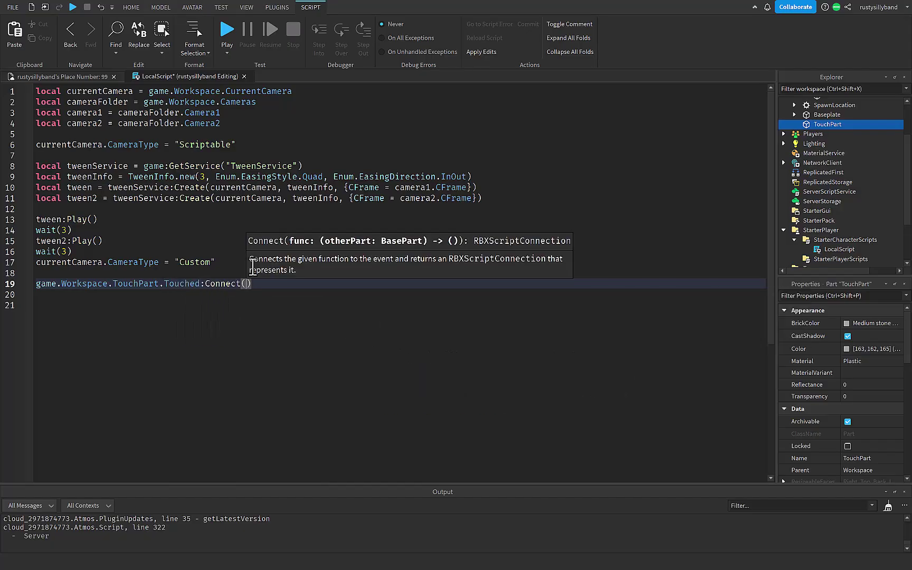
type("function)(")
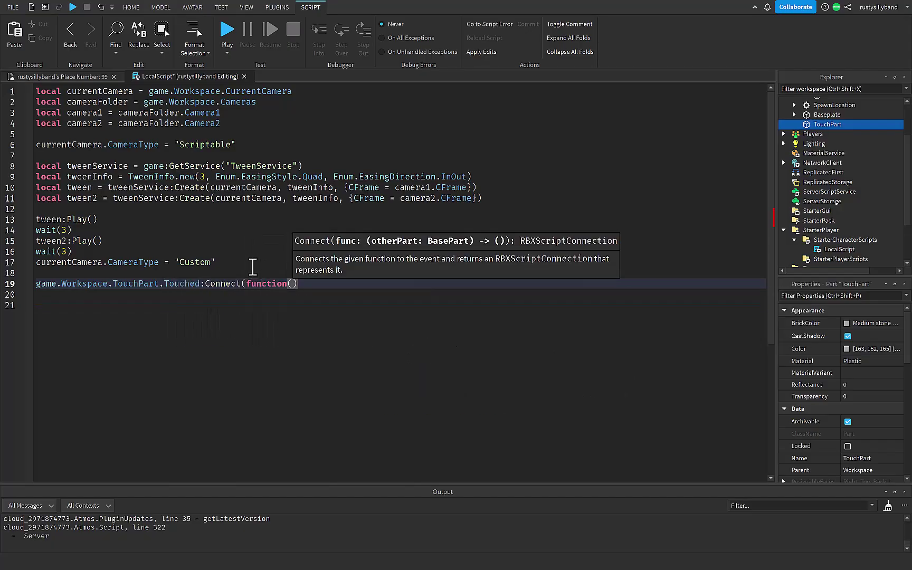
type("hit")
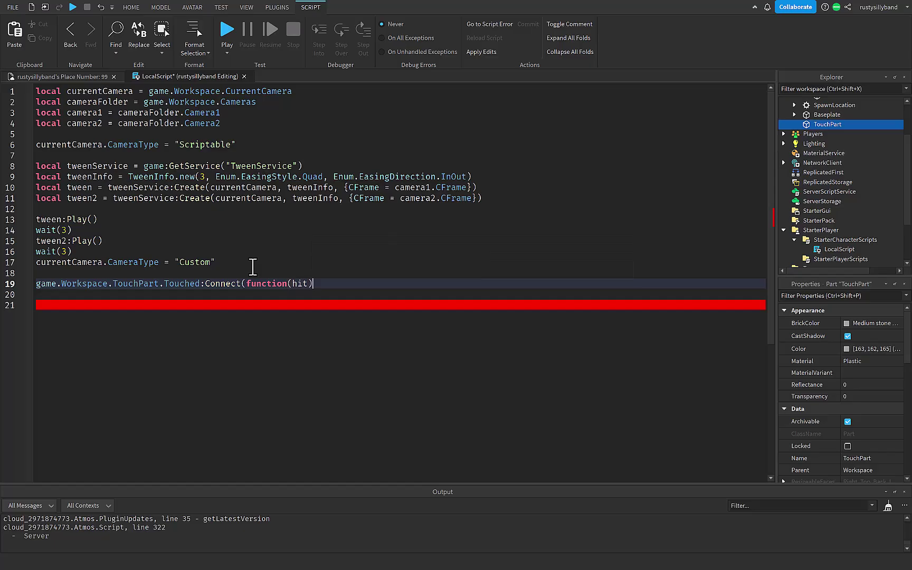
key("Return")
type("local player =")
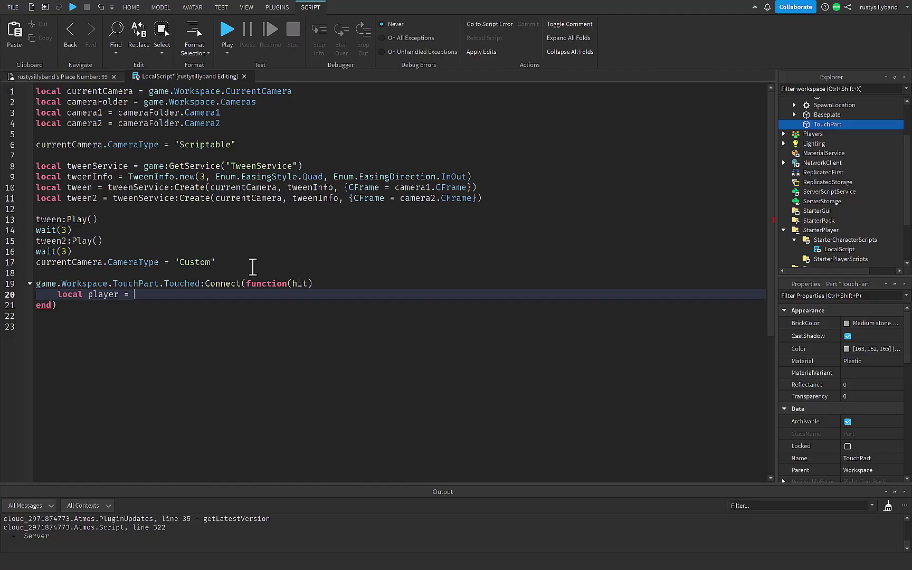
type("game.Players:g")
key("Tab")
type("hit.pa")
key("Tab")
key("End")
key("Return")
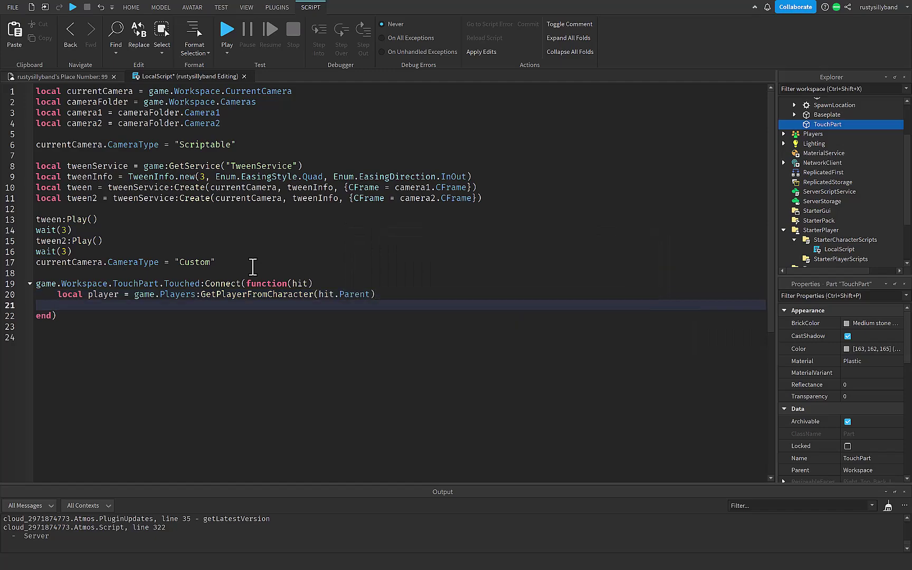
type("if player then")
key("Return")
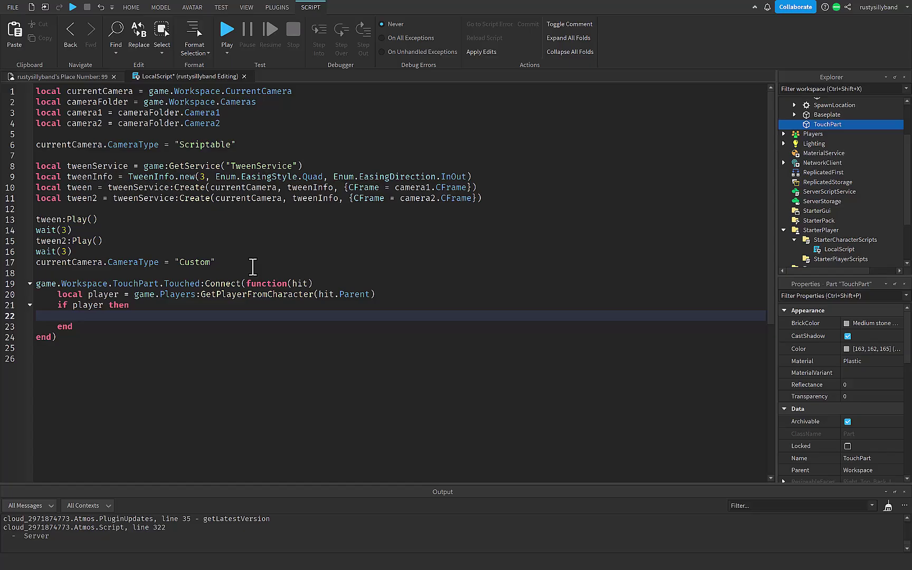
- Paste the tween sequence inside the player check and delete the original top-level lines
type("tween:Play() wait(3) tween2:Play() wait(3) currentCamera.CameraType = \"Custom\"")
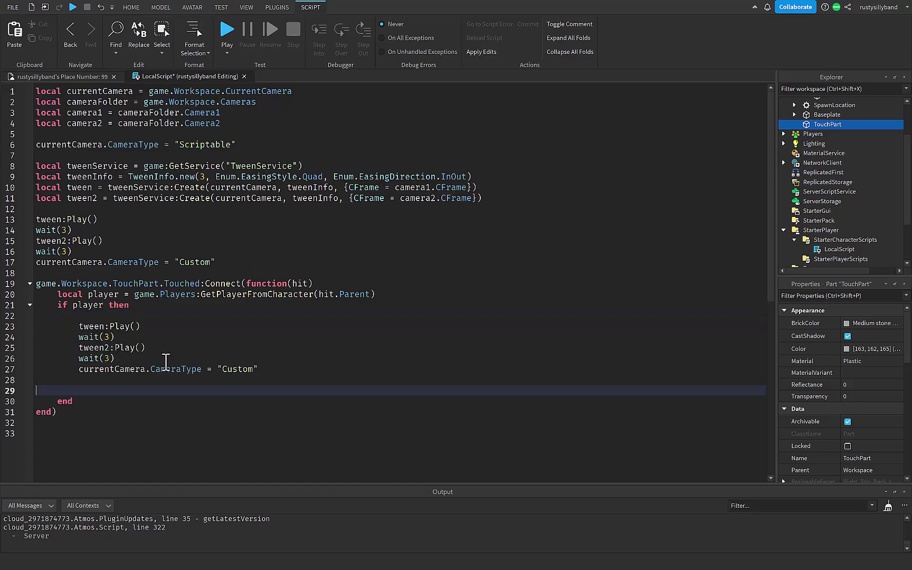
key("BackSpace")
key("BackSpace")
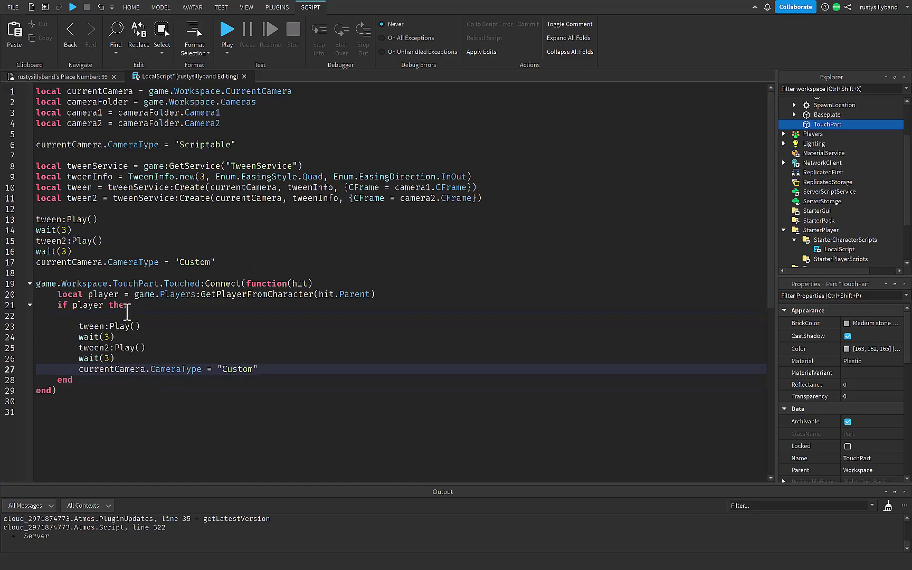
left_click(127, 311)
key("BackSpace")
left_click(210, 262)
left_click_drag(222, 262, 3, 220)
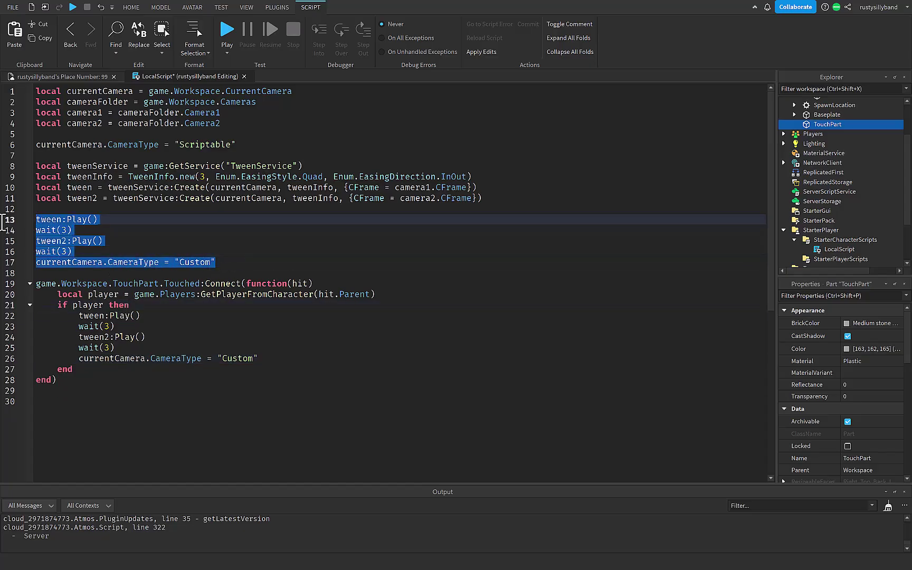
key("BackSpace")
key("BackSpace")
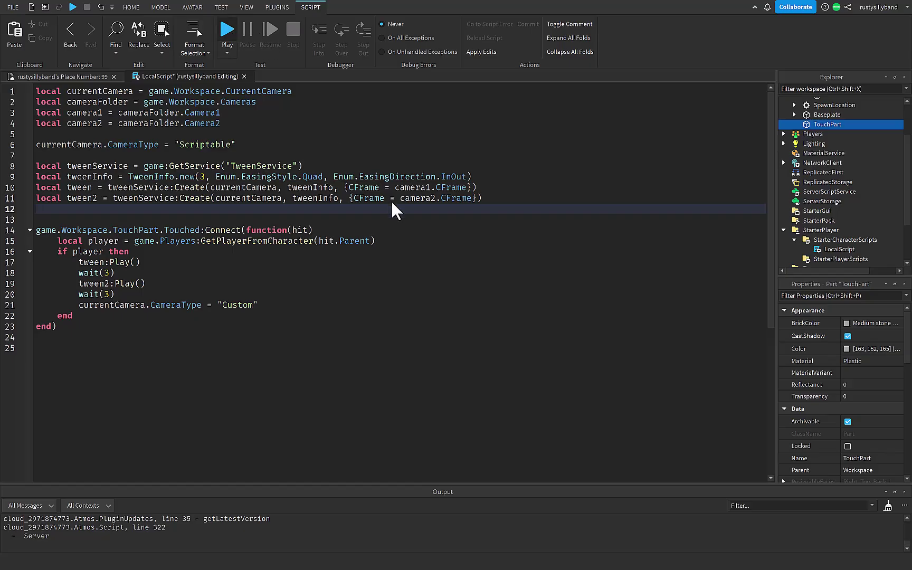
- Apply the script changes and remove the camera reset line from inside the player check
key("F5")
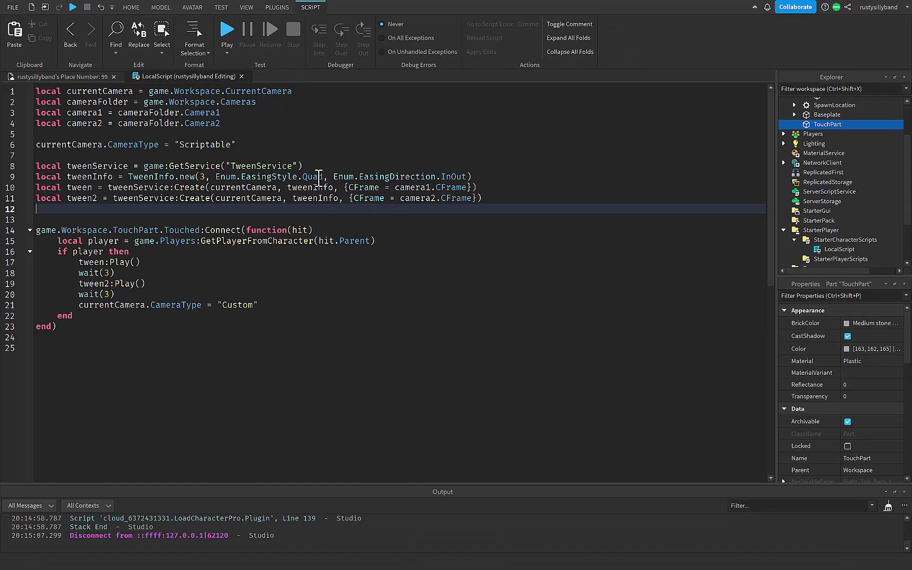
left_click(277, 144)
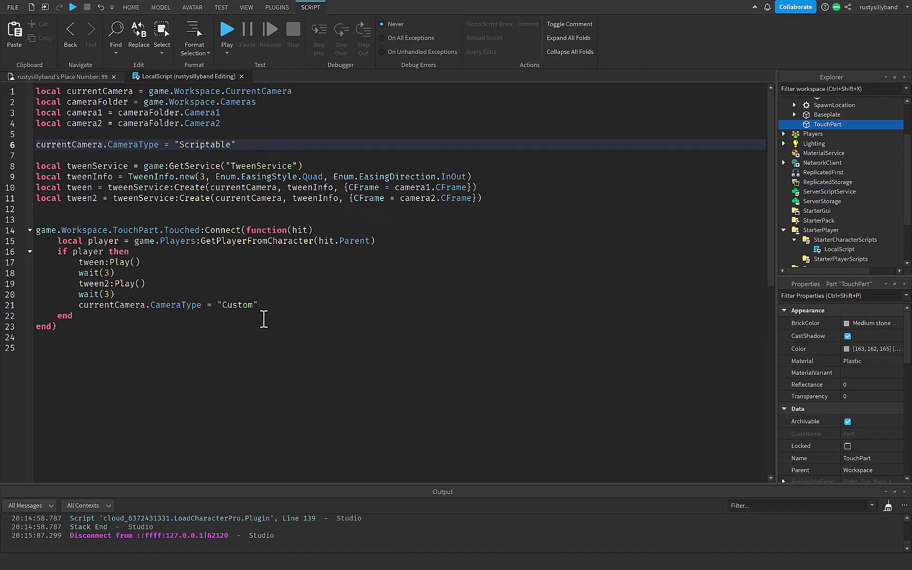
left_click(291, 308)
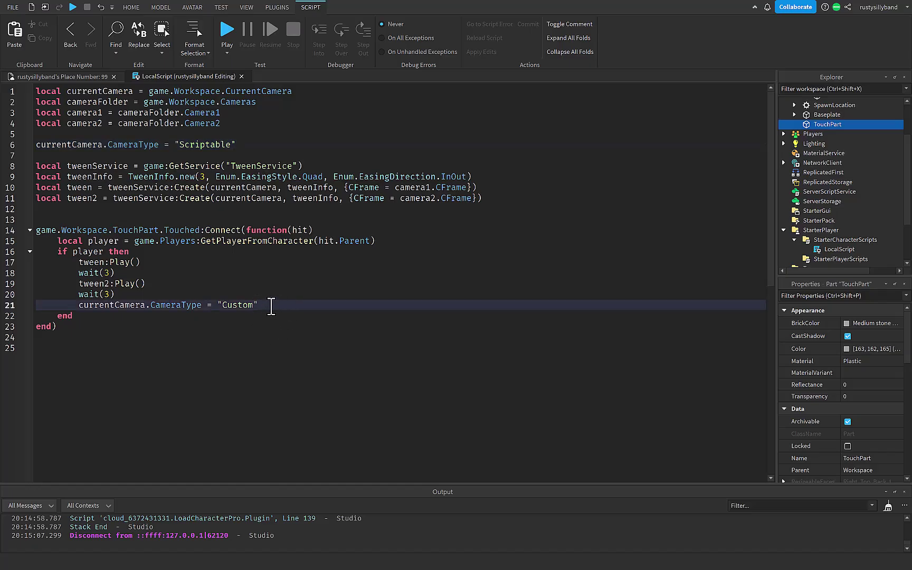
left_click_drag(271, 305, 33, 306)
key("ctrl+c")
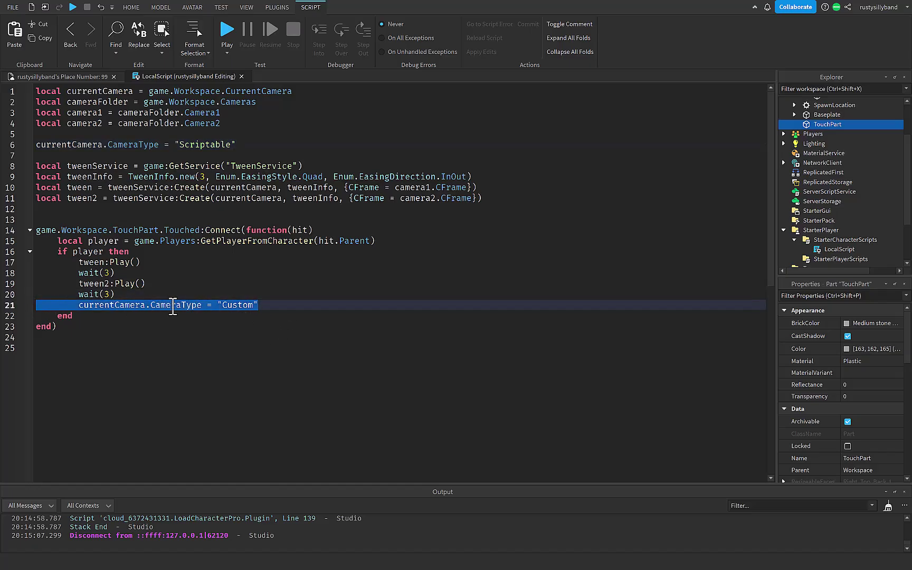
key("BackSpace")
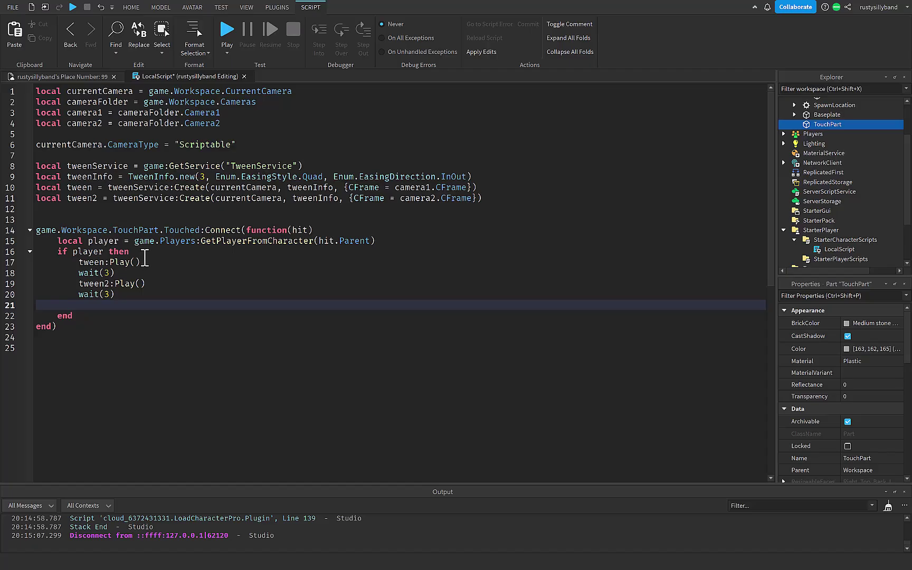
- Add a CameraType line setting Scriptable under 'if player then', and make line 6 Custom
left_click(150, 253)
key("Return")
key("ctrl+v")
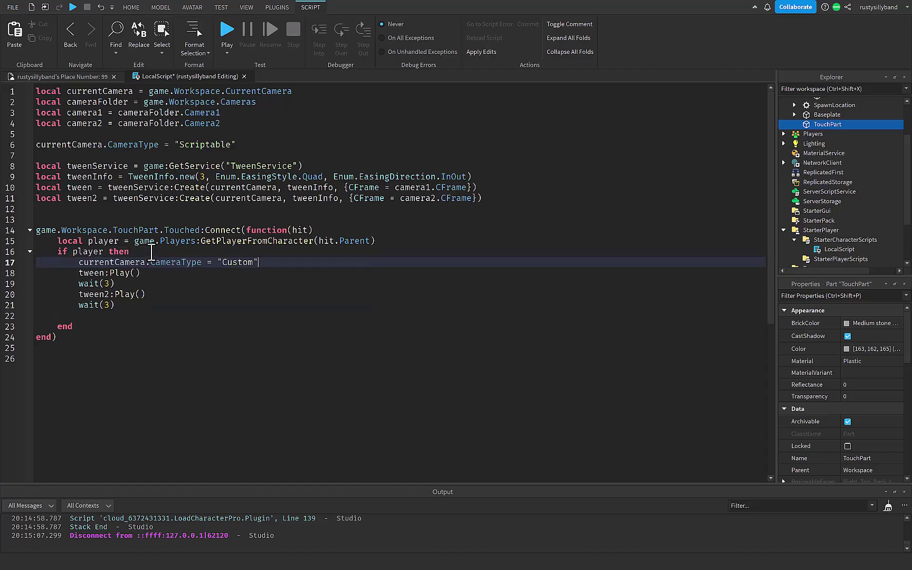
double_click(240, 262)
type("Scriptable")
double_click(214, 143)
type("Custom")
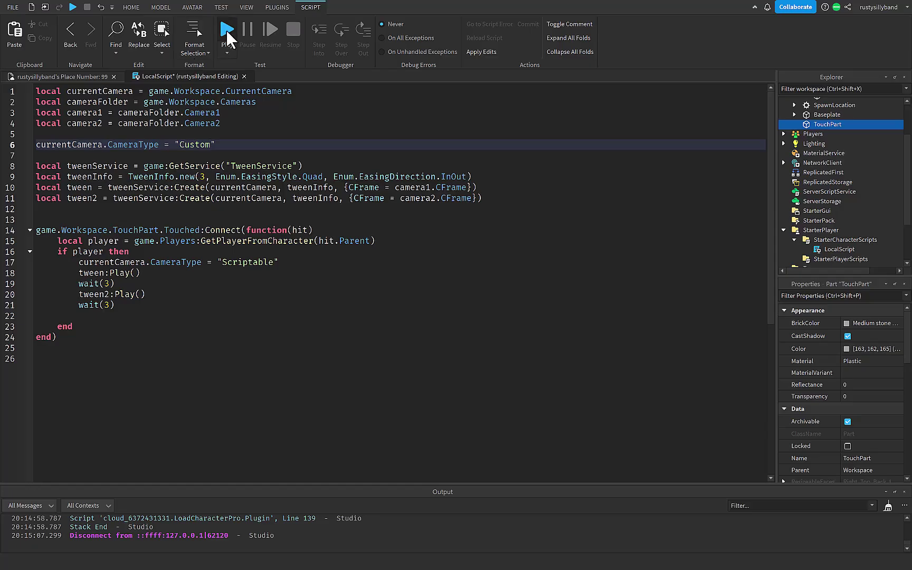
- Playtest the place by walking the avatar onto the part, then stop the test
left_click(227, 31)
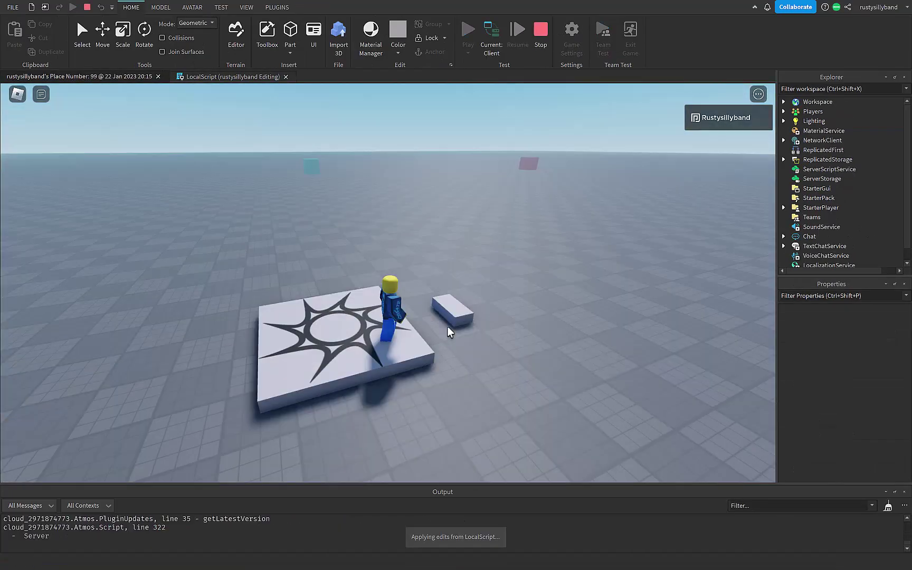
key("w")
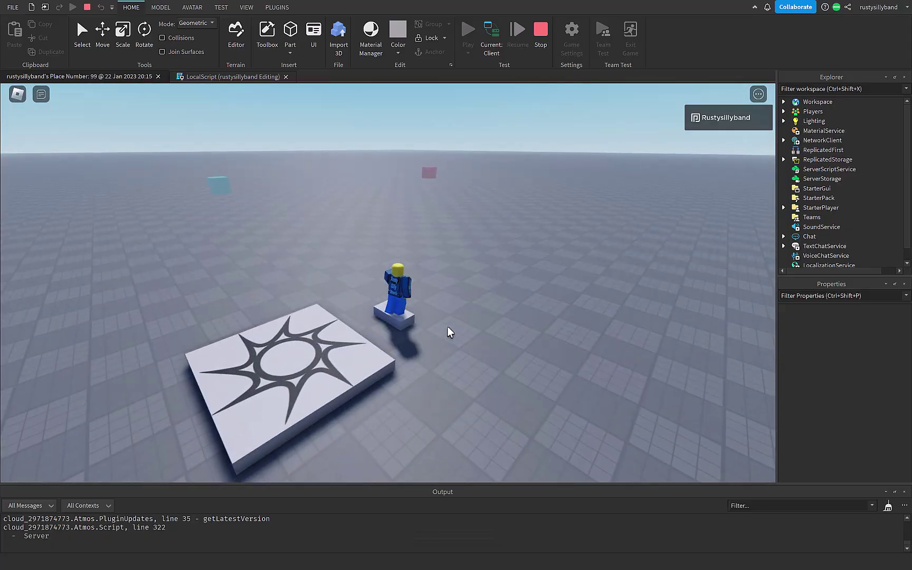
scroll(459, 334, "up", 5)
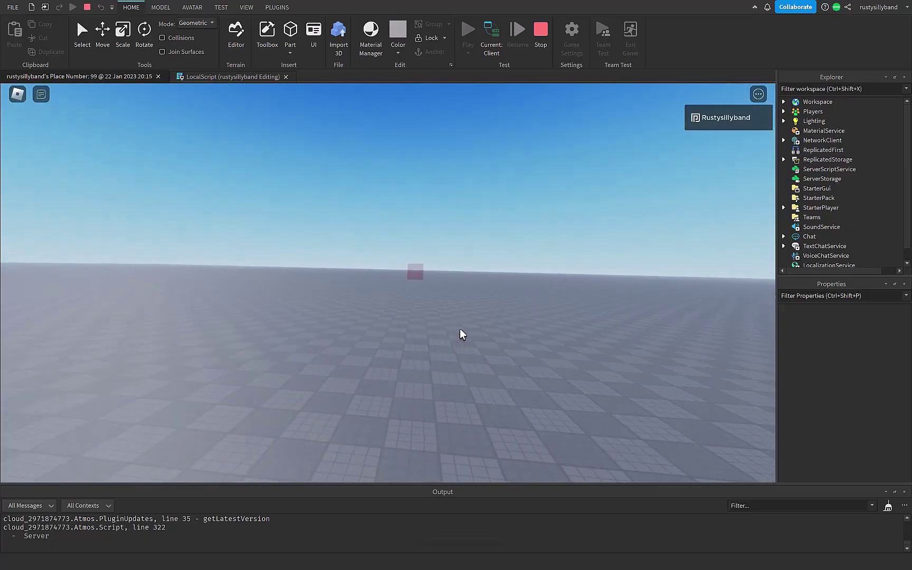
key("Right")
key("Right")
key("Right")
scroll(460, 334, "down", 5)
key("d")
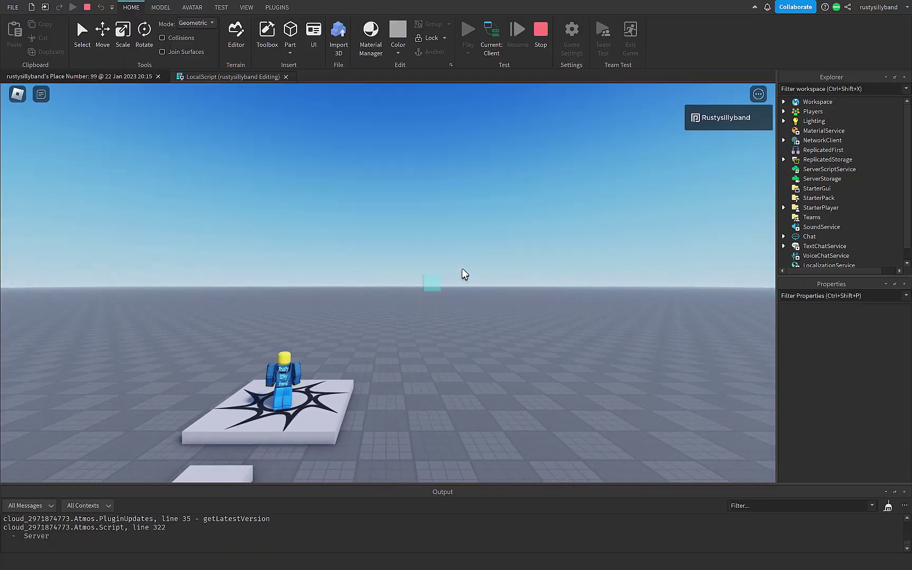
key("s")
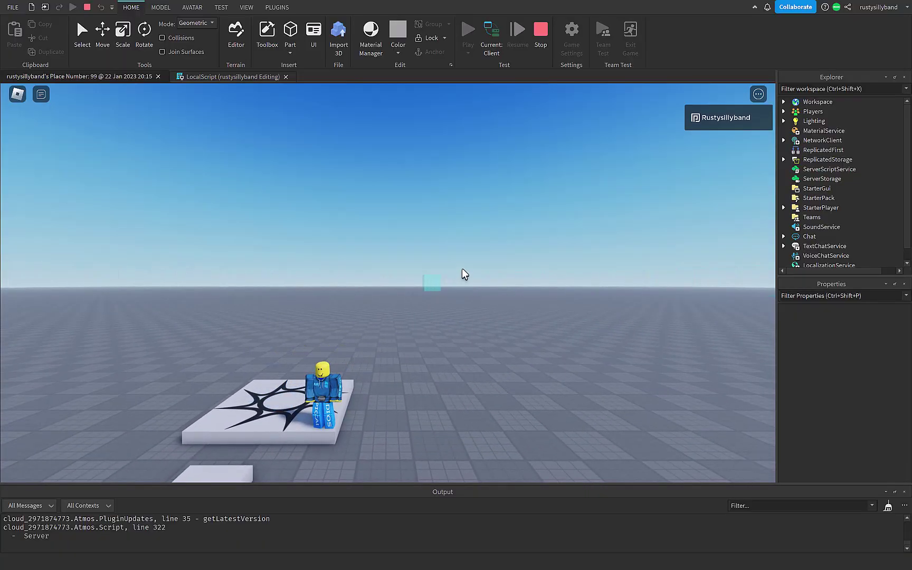
left_click(540, 51)
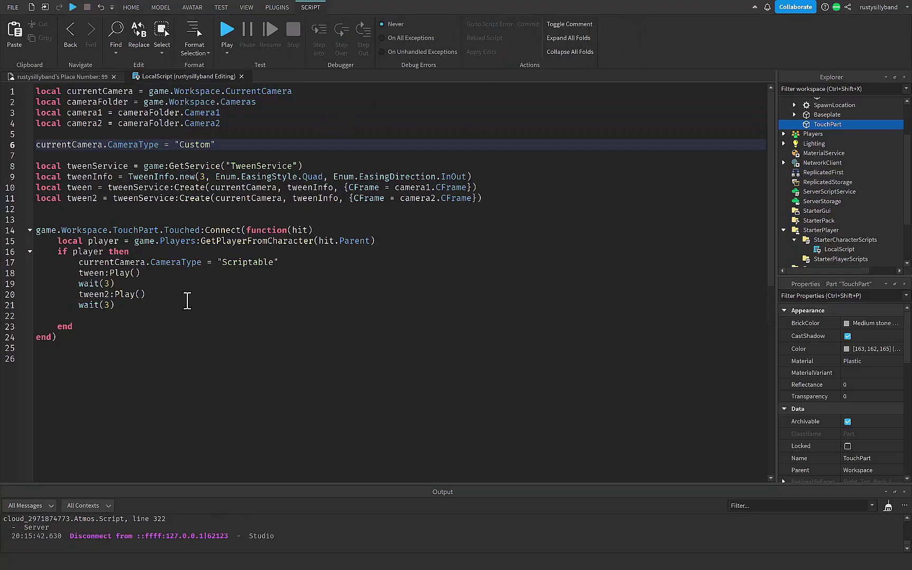
- Add currentCamera.CameraType = "Custom" after the last wait(3)
left_click(160, 321)
type("currentCamera.C")
key("Tab")
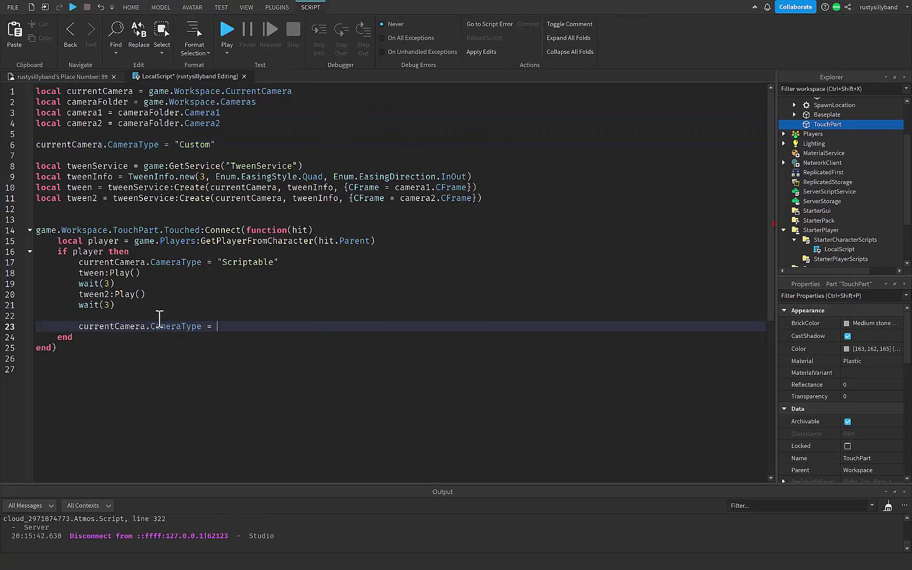
type("\"Custom\"")
left_click(355, 401)
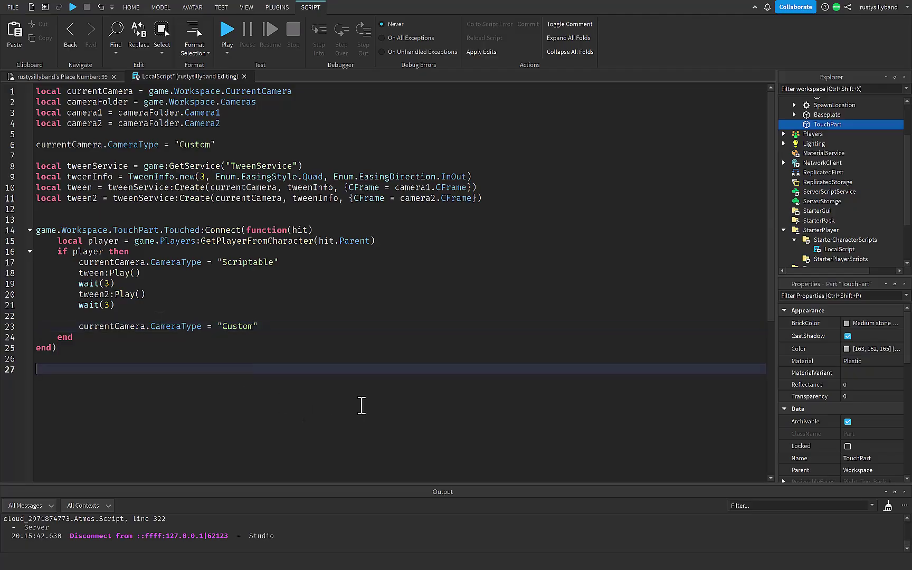
- Close the script tab and insert a ScreenGui under StarterGui
left_click(243, 77)
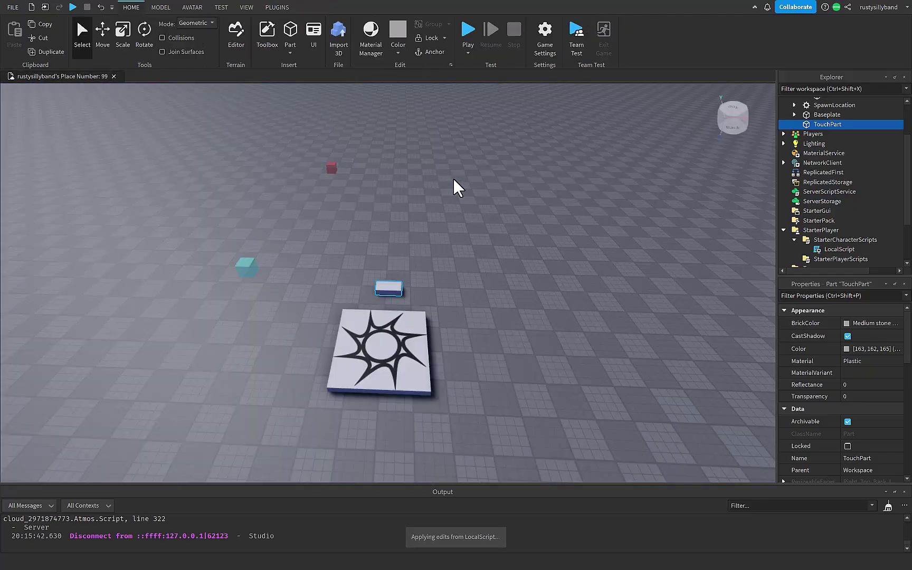
scroll(804, 242, "down", 2)
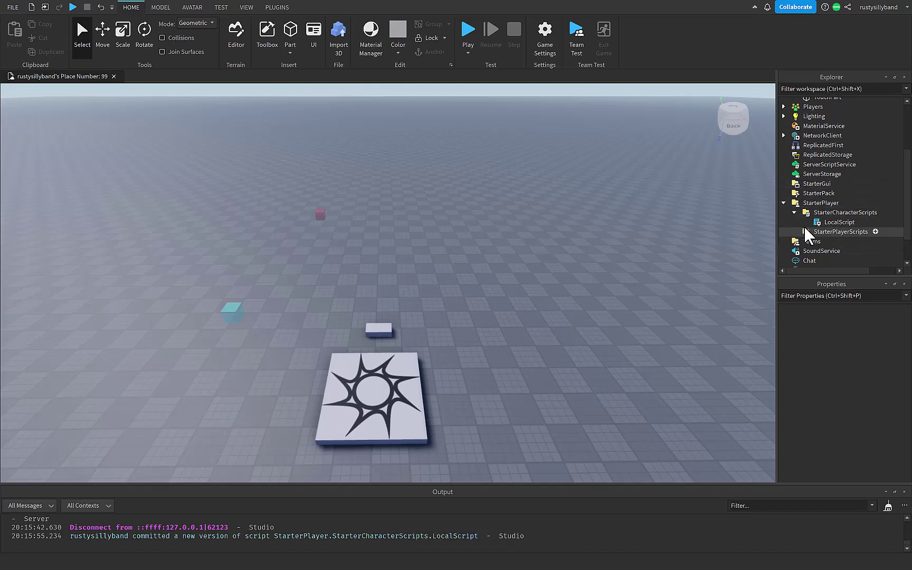
mouse_move(816, 211)
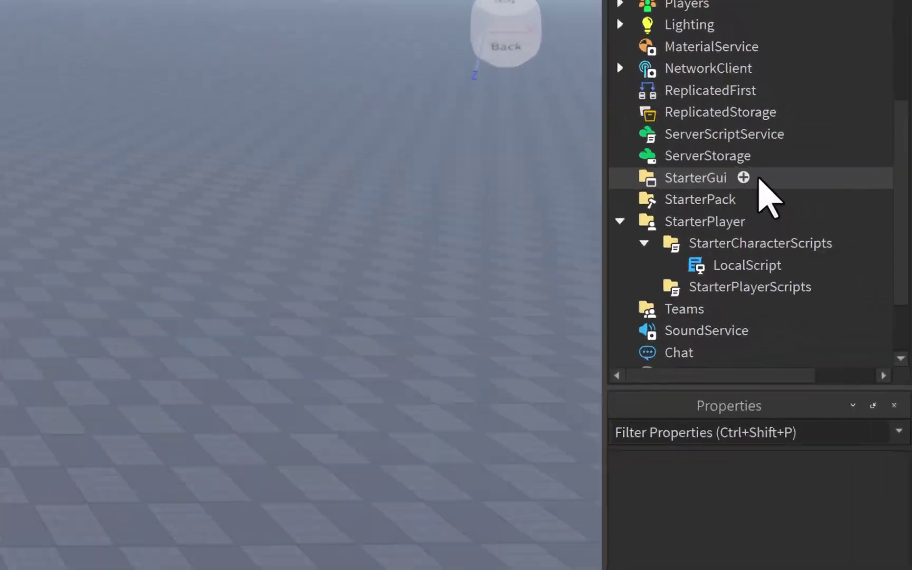
left_click(836, 184)
left_click(809, 223)
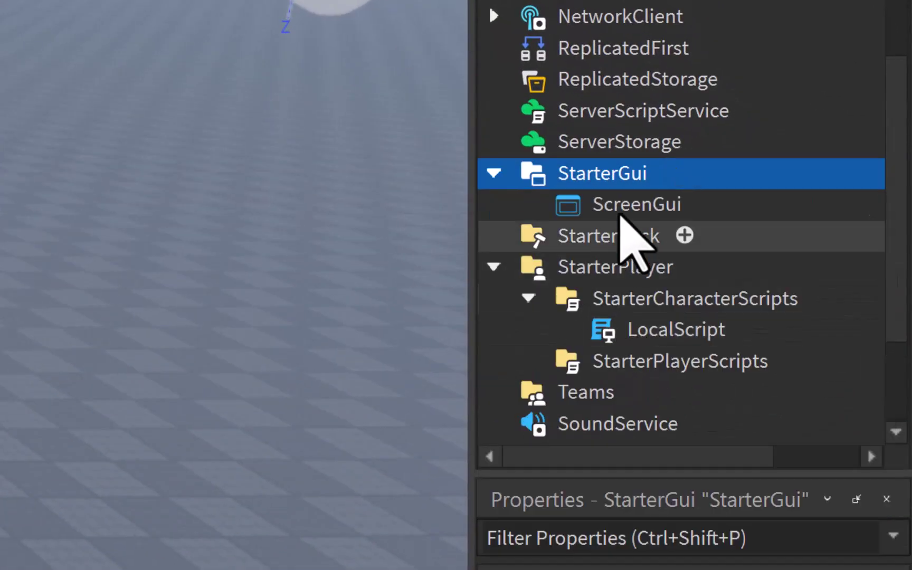
- Insert a Frame inside the new ScreenGui
left_click(606, 205)
left_click(705, 205)
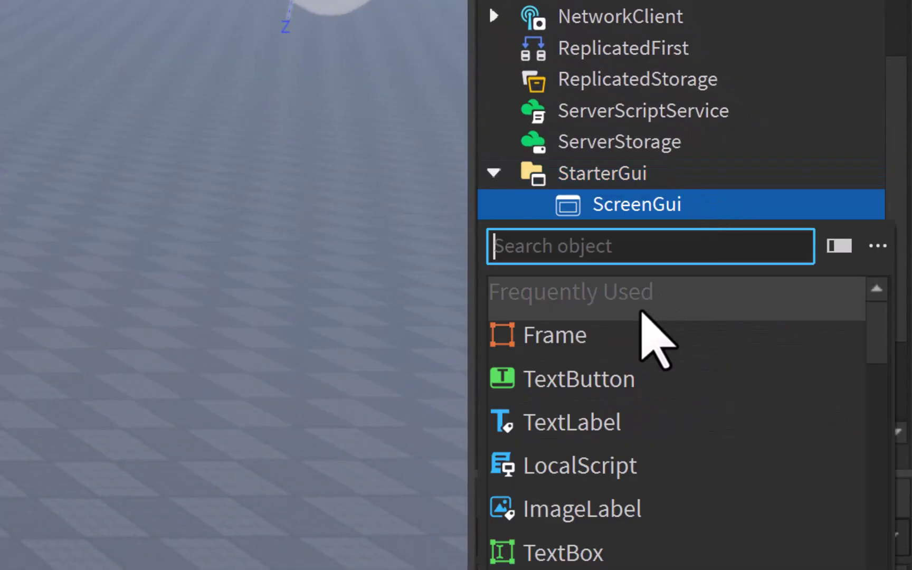
left_click(641, 329)
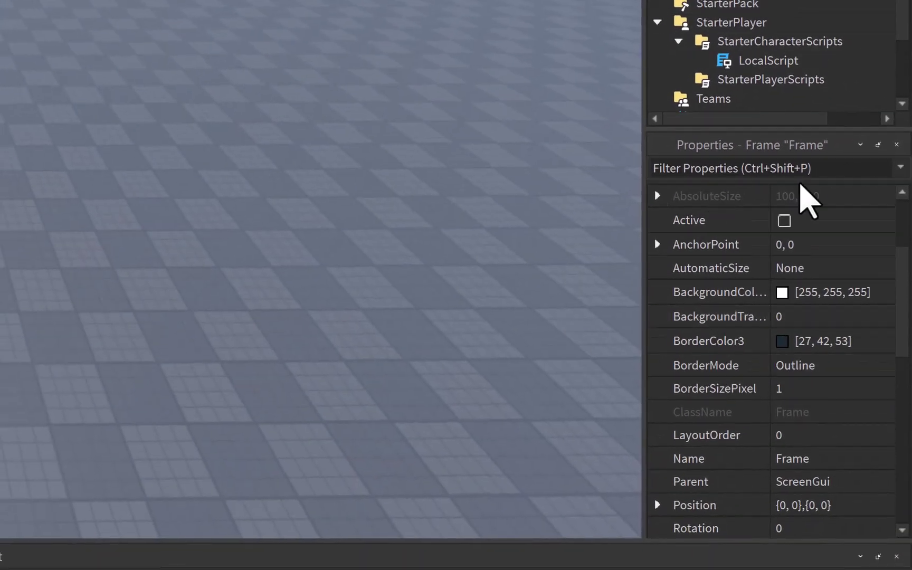
scroll(798, 335, "down", 3)
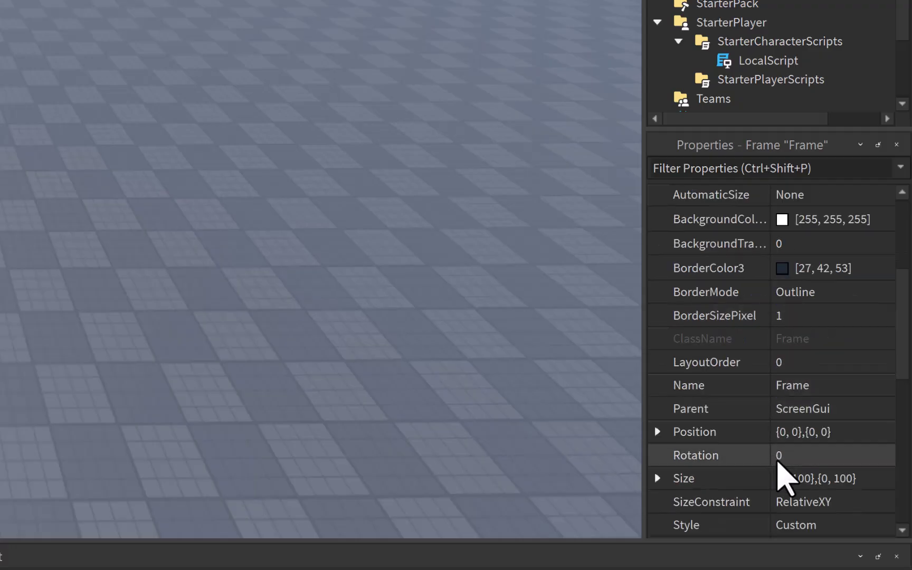
- Size the Frame to {1,0},{1,0} and set its BackgroundColor3 to gray 121, 121, 121
left_click(796, 479)
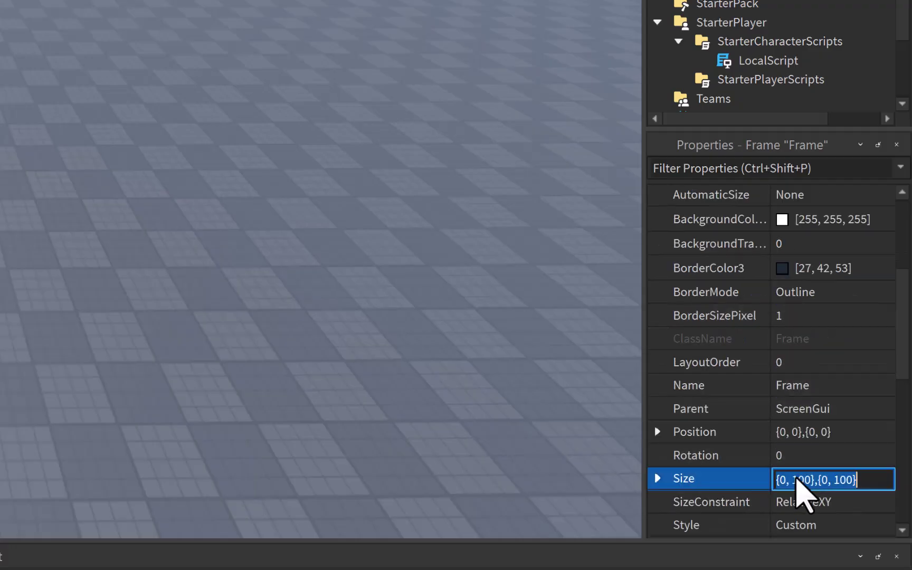
type("1,0,1")
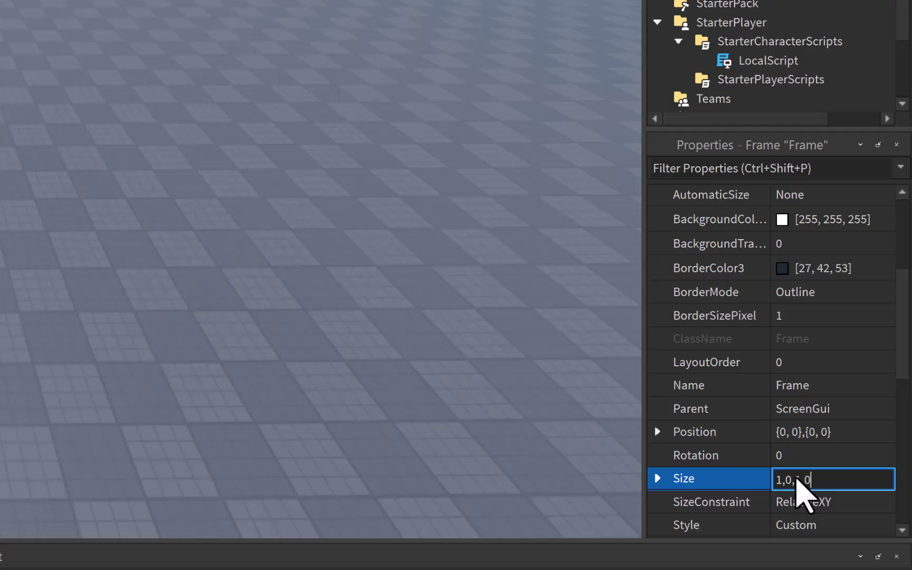
type(",0")
key("Return")
scroll(819, 413, "up", 3)
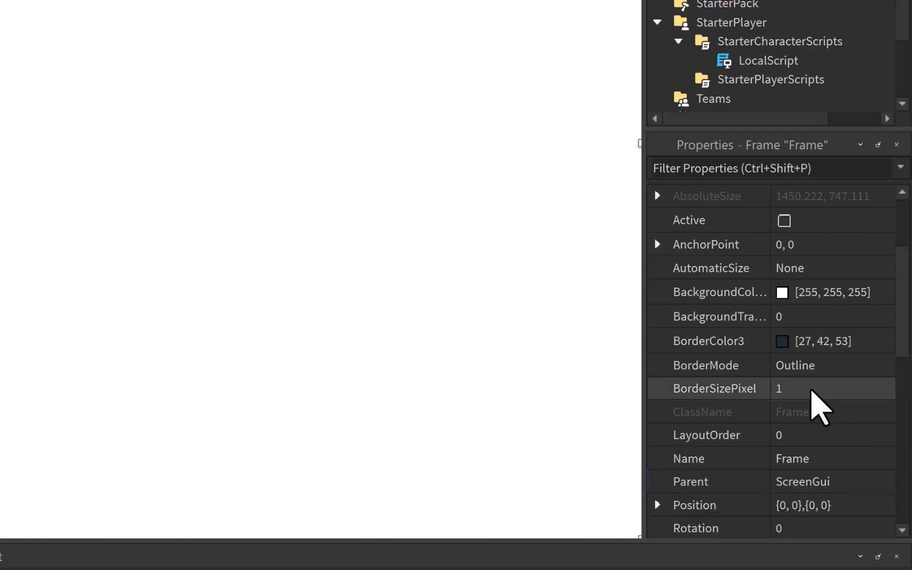
left_click(794, 293)
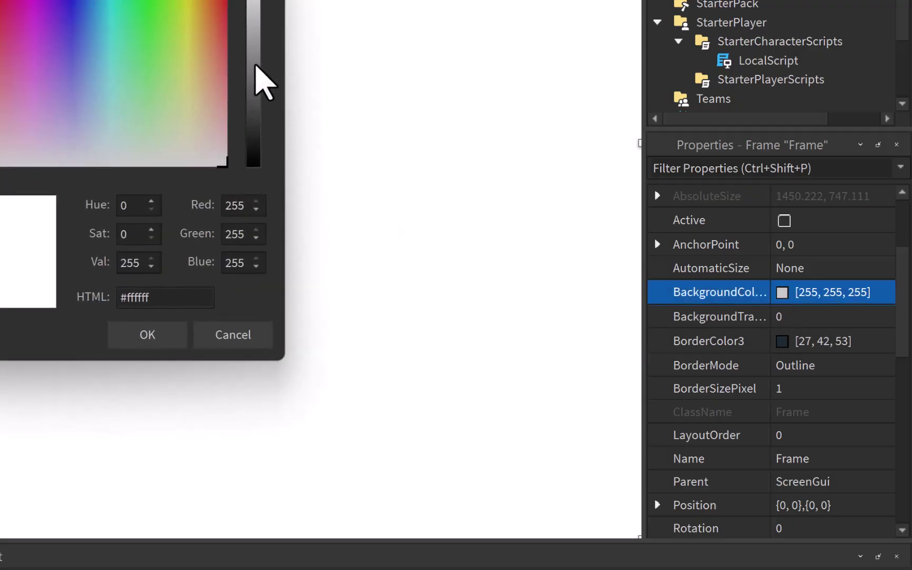
left_click(253, 84)
left_click_drag(253, 84, 253, 68)
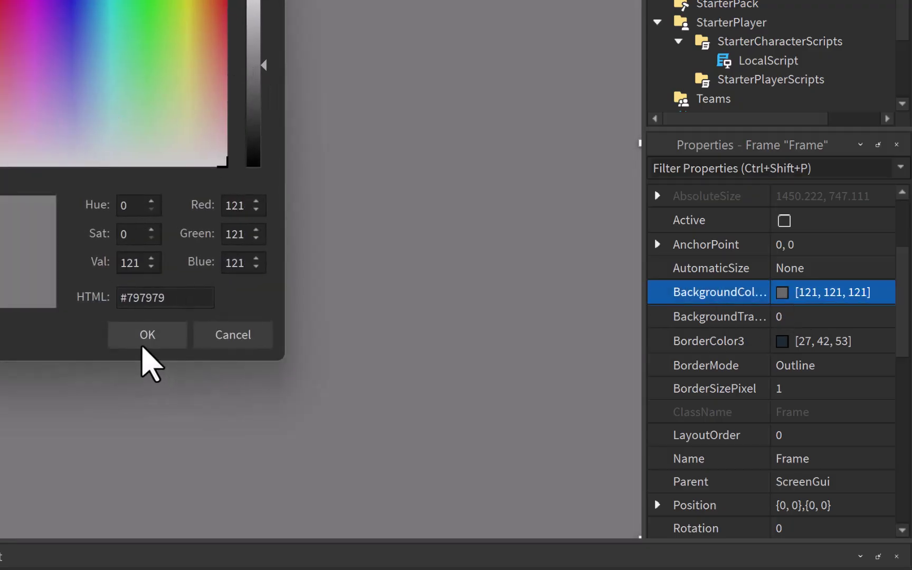
left_click(143, 336)
scroll(876, 438, "down", 2)
scroll(878, 456, "down", 2)
scroll(876, 452, "down", 1)
scroll(876, 452, "down", 1)
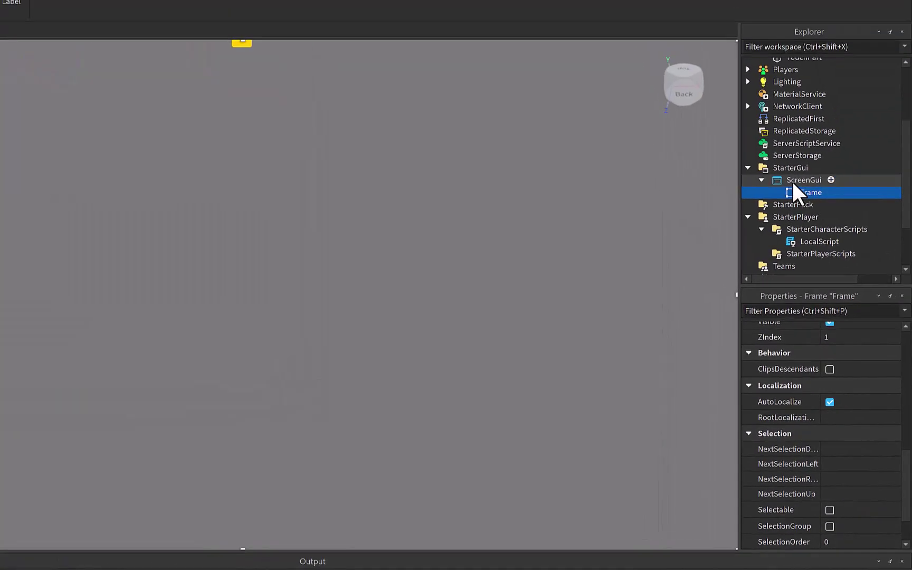
- Turn off ResetOnSpawn and enable IgnoreGuiInset on the ScreenGui, then collapse it in Explorer
left_click(791, 181)
scroll(833, 463, "up", 1)
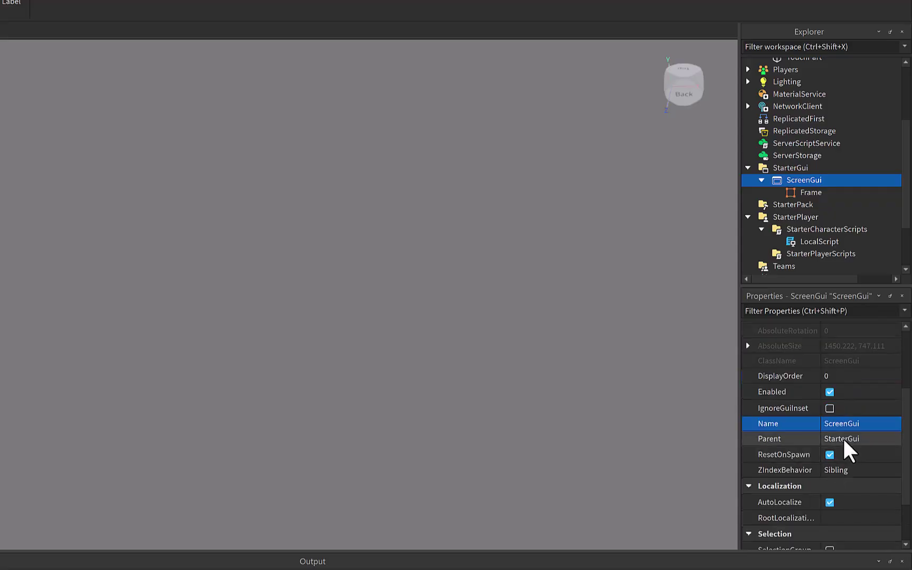
left_click(831, 456)
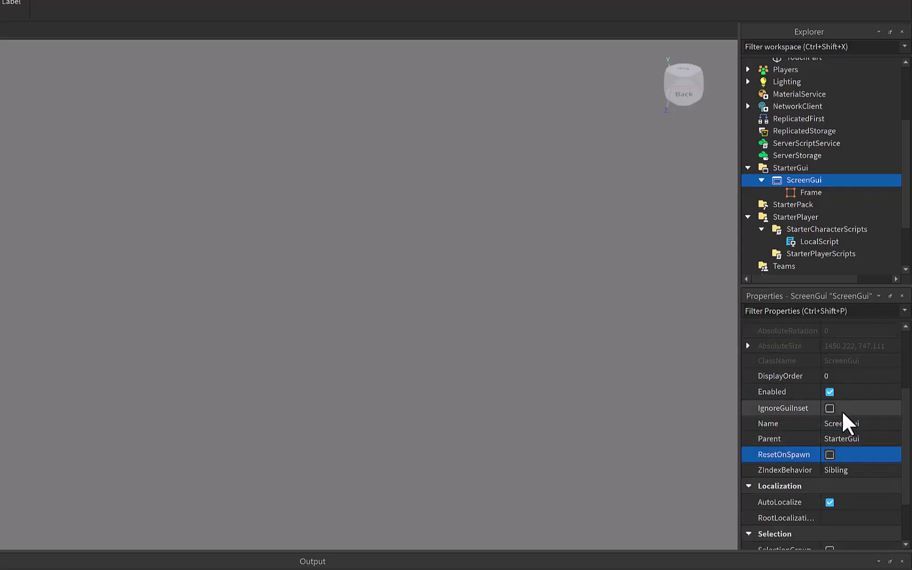
left_click(829, 408)
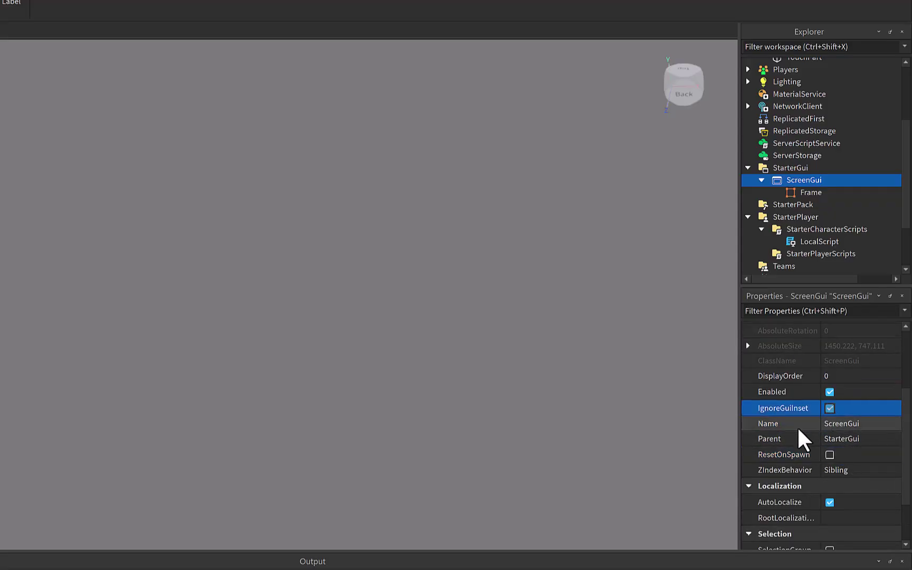
left_click(803, 194)
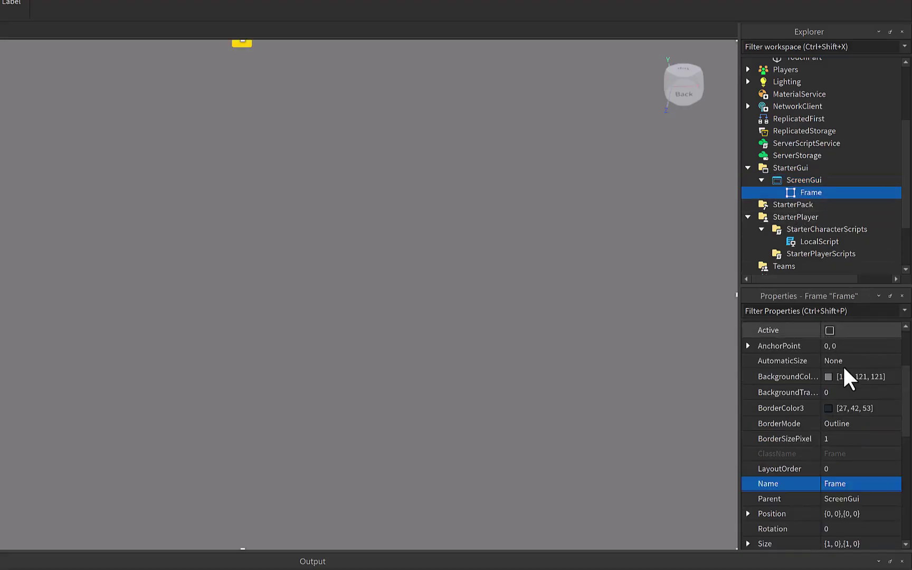
scroll(863, 425, "down", 3)
scroll(856, 442, "down", 3)
scroll(837, 467, "down", 2)
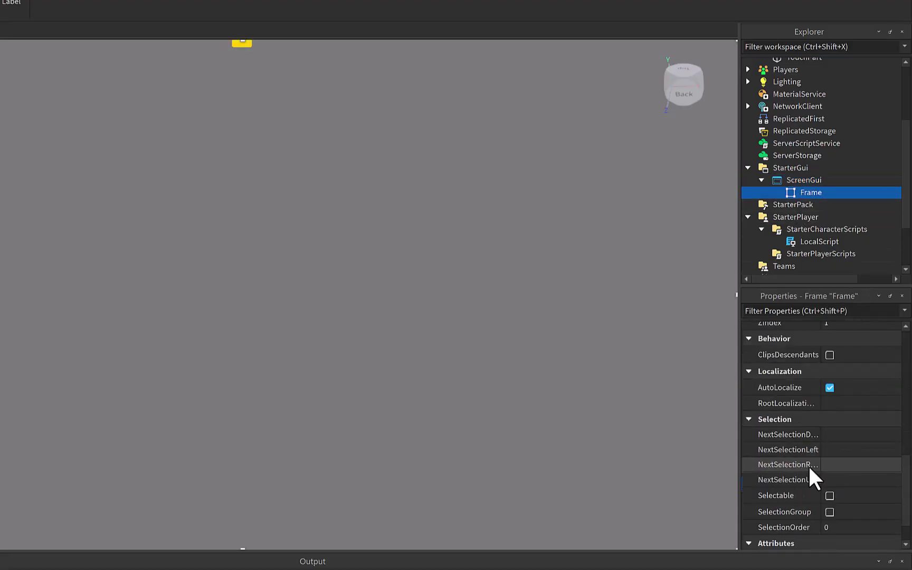
scroll(844, 483, "down", 1)
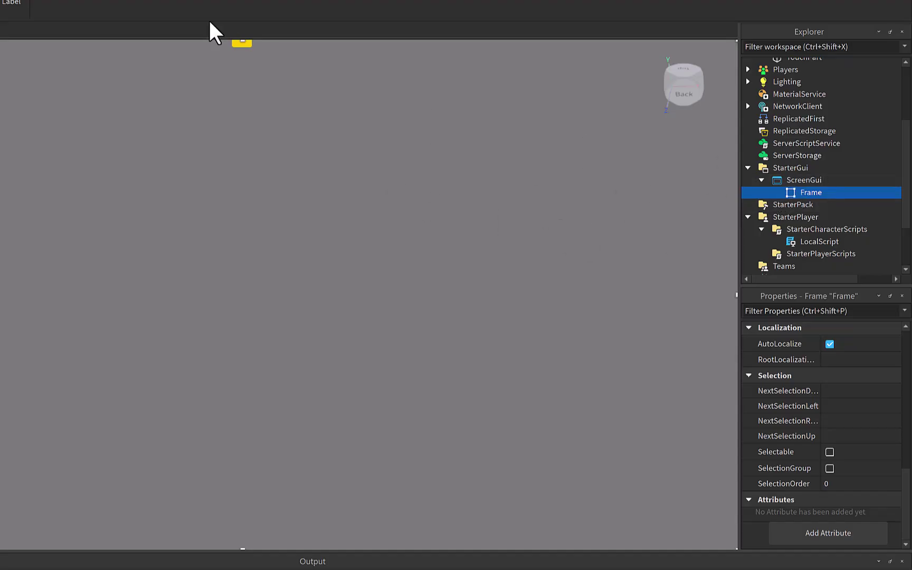
mouse_move(804, 180)
left_click(761, 179)
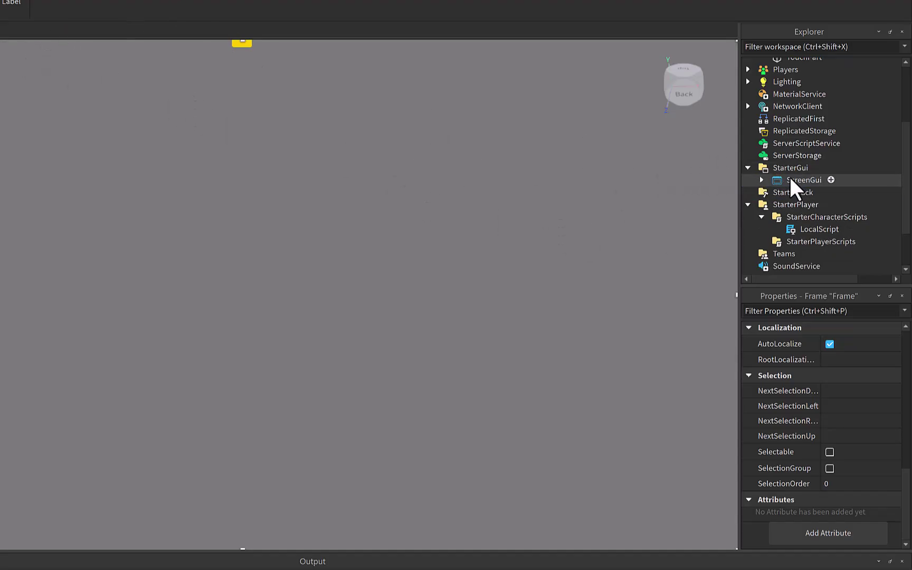
- Open the LocalScript and add 'player.PlayerGui.ScreenGui.Enabled = true' on line 22 after the waits
left_click(813, 230)
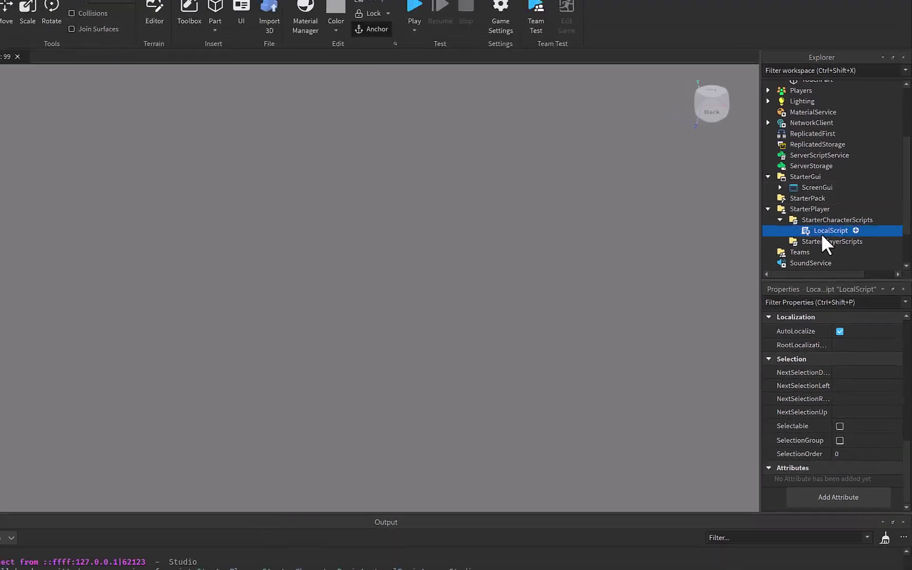
double_click(820, 233)
key("Return")
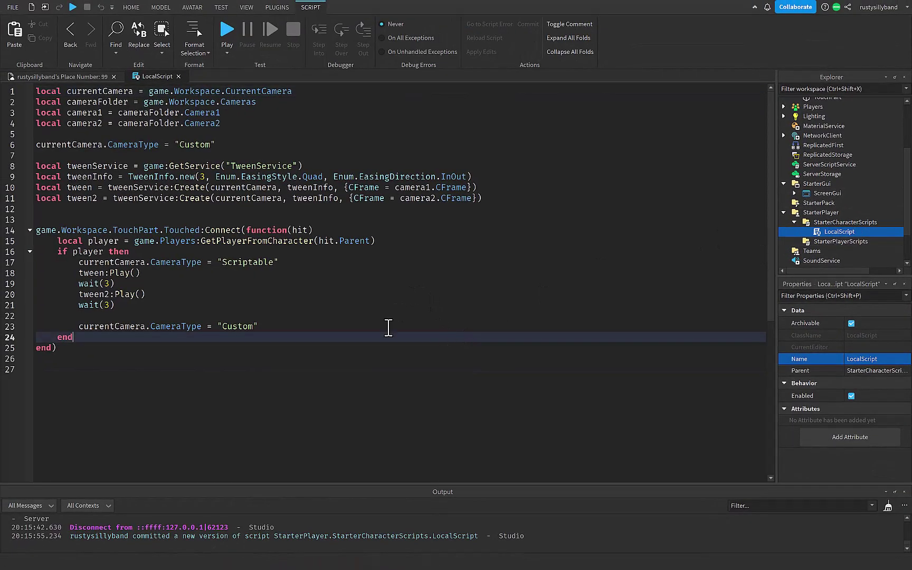
left_click(383, 315)
left_click(371, 295)
left_click(350, 313)
type("player.PlayerGui.")
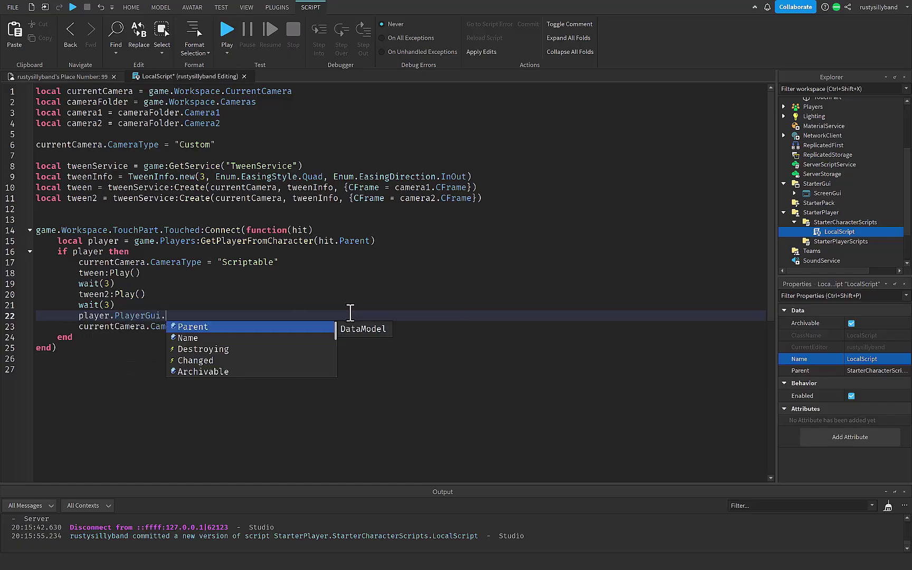
type("Sta")
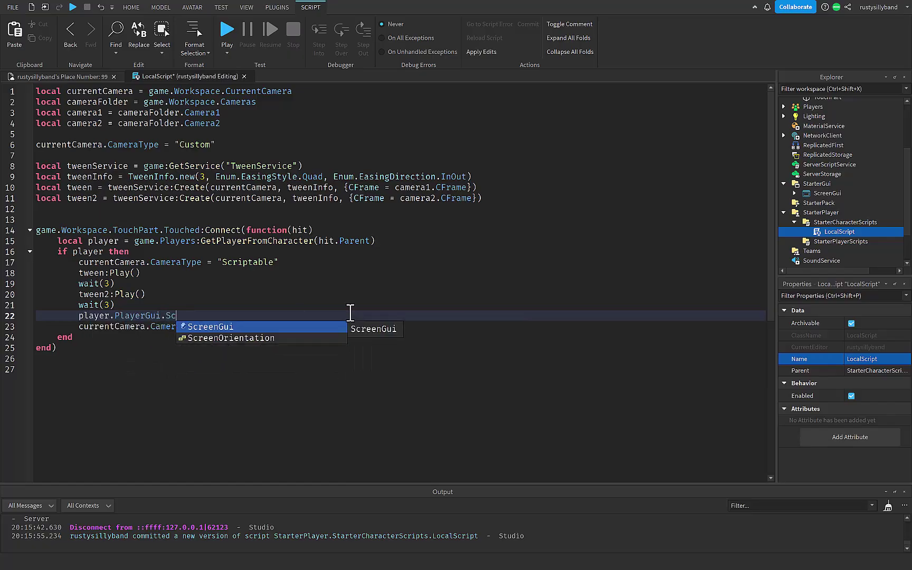
key("Tab")
type(".")
type("Frame ")
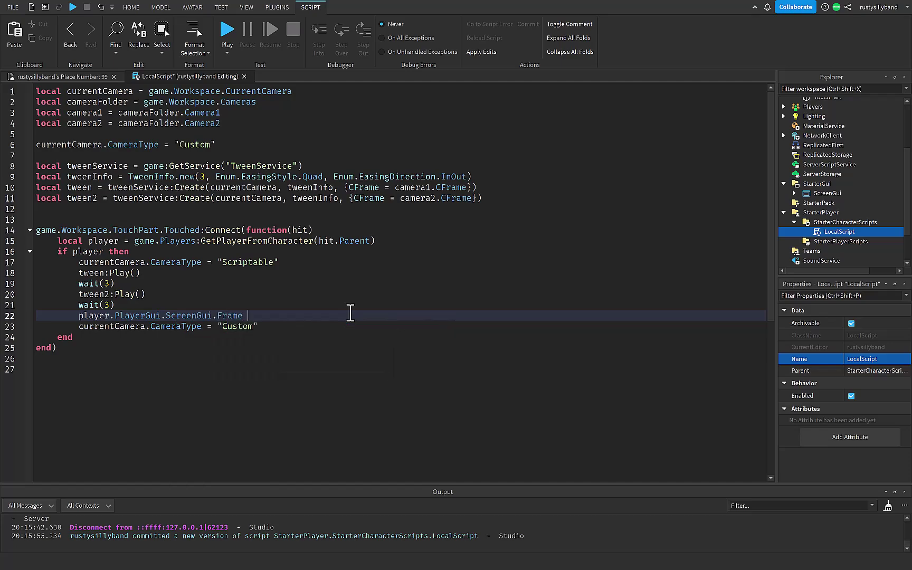
type("= EnumVe")
key("Tab")
key("BackSpace")
key("BackSpace")
key("BackSpace")
type(".v")
key("BackSpace")
type("Enab")
key("Tab")
type("= tr")
key("Tab")
- Copy the enable line onto line 6 near the top and change it to Enabled = false
left_click(300, 132)
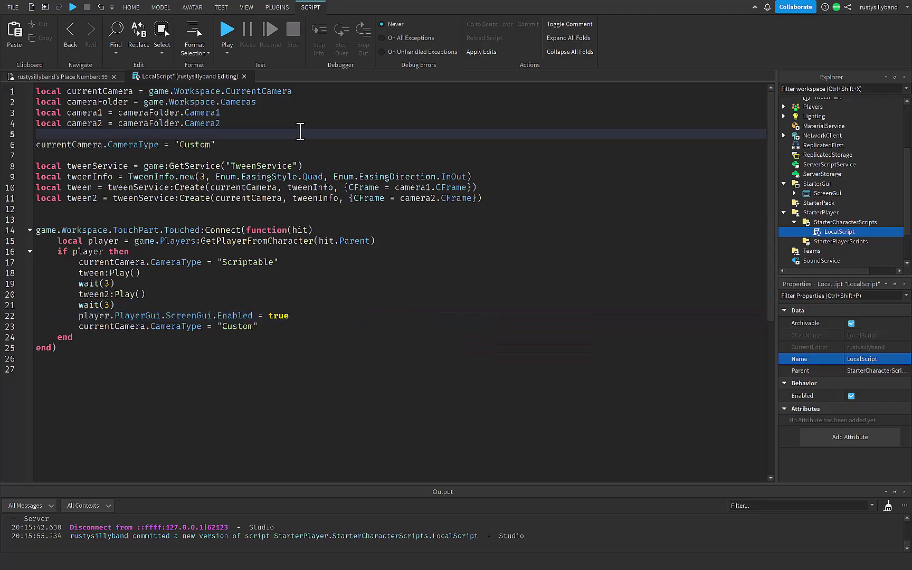
key("Return")
key("Return")
key("Up")
type("pl")
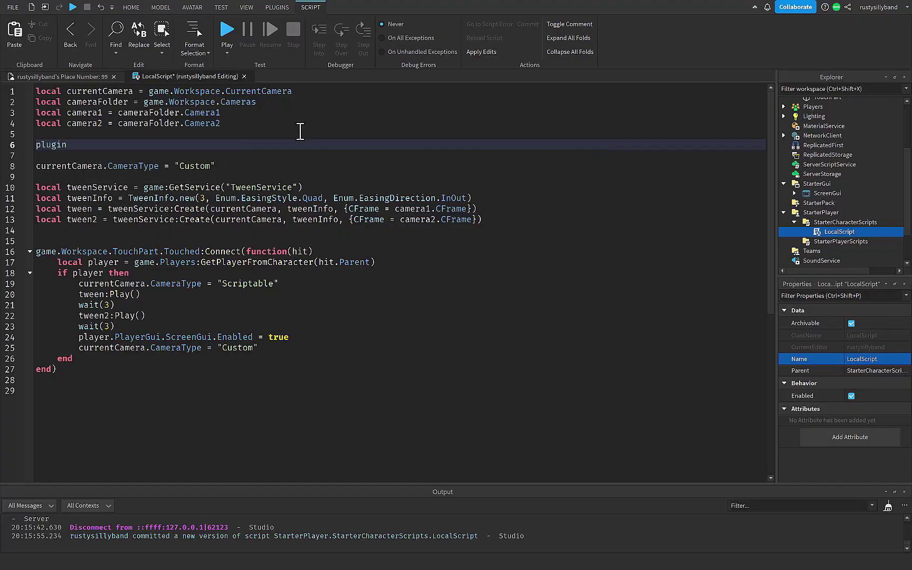
key("BackSpace")
key("BackSpace")
key("BackSpace")
left_click_drag(311, 332, 258, 341)
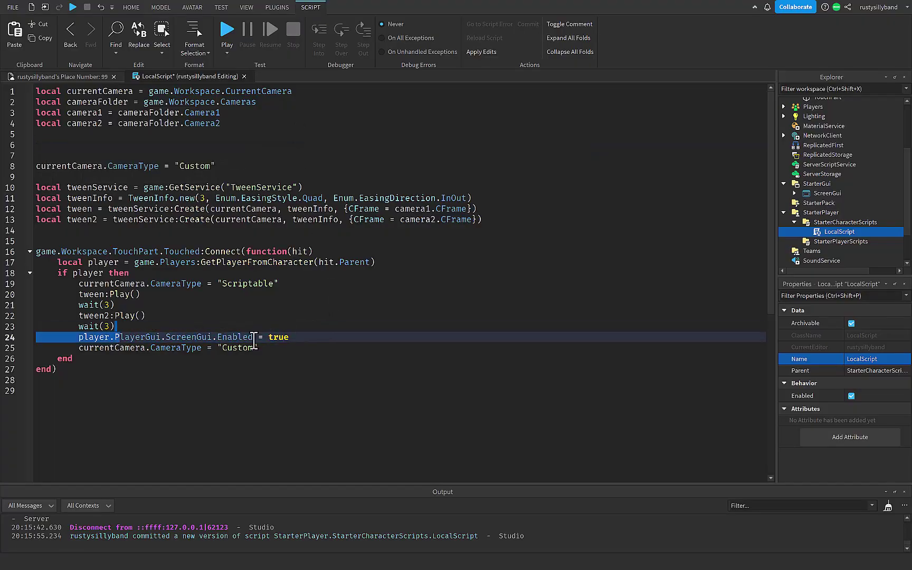
left_click_drag(316, 337, 34, 338)
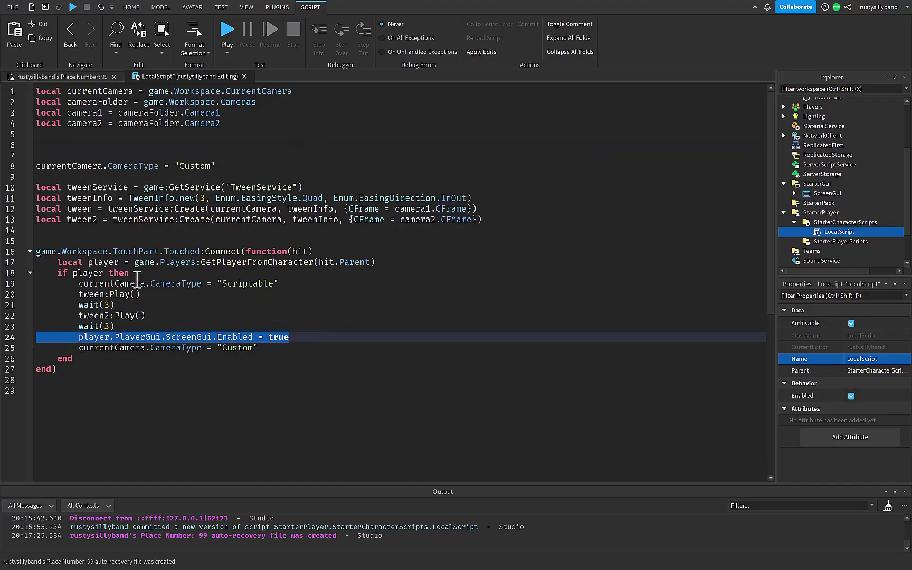
key("ctrl+c")
left_click(191, 145)
key("ctrl+v")
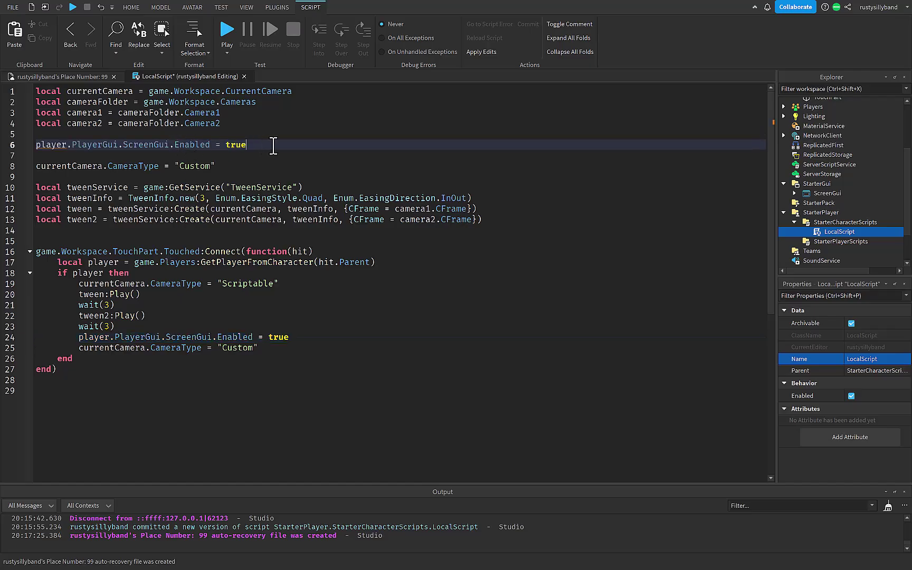
key("BackSpace")
key("BackSpace")
key("BackSpace")
type("false")
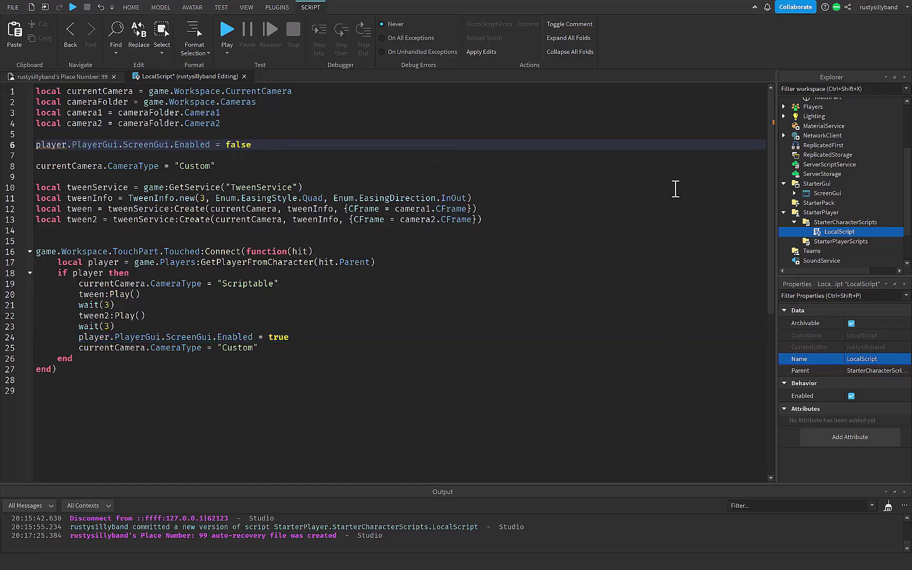
- Uncheck the ScreenGui's Enabled property so it starts hidden
left_click(816, 194)
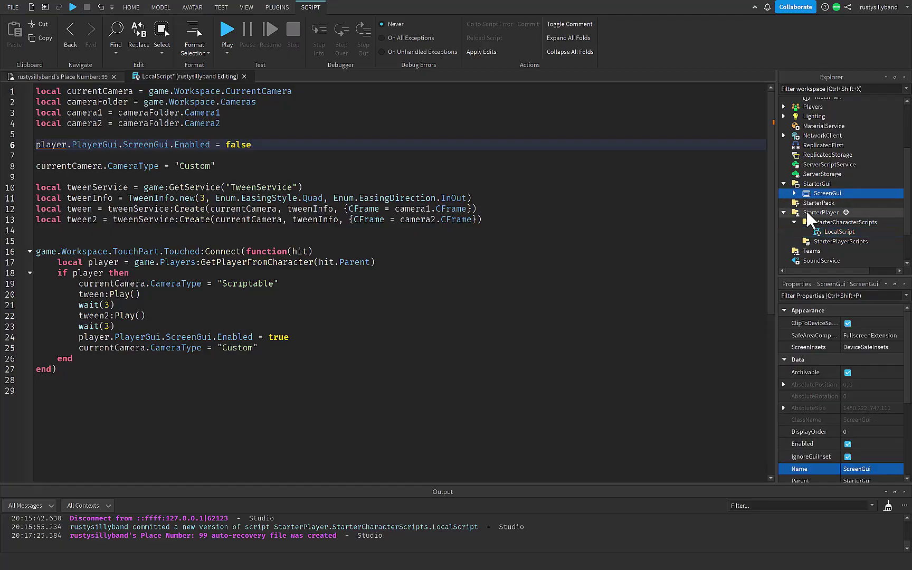
left_click(848, 444)
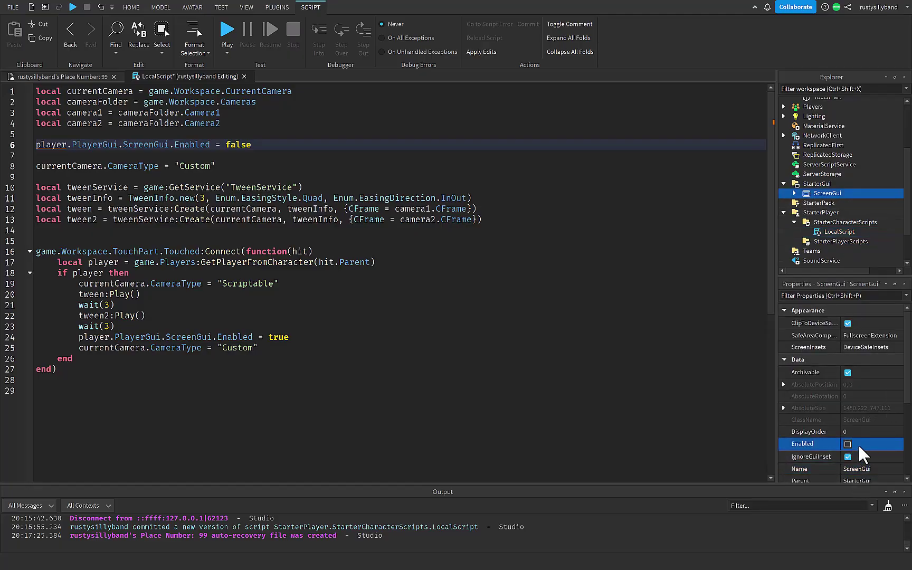
left_click(86, 76)
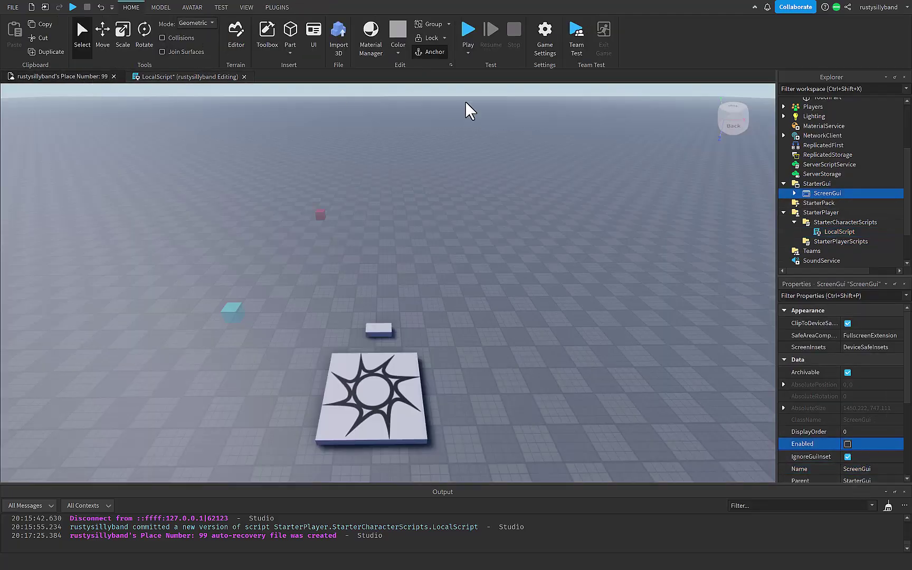
- Playtest, open the Output log, and follow the line 6 'PlayerGui' nil error into the script
left_click(468, 32)
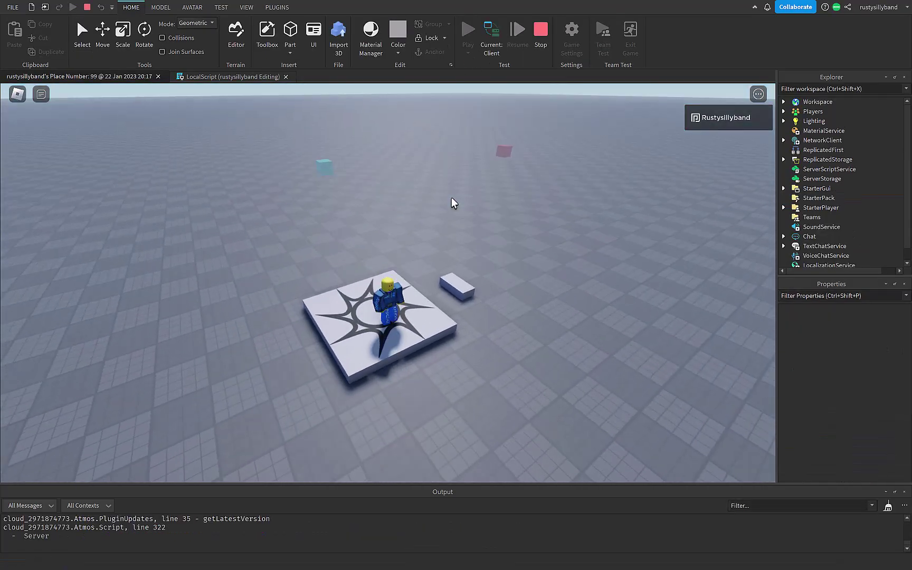
key("d")
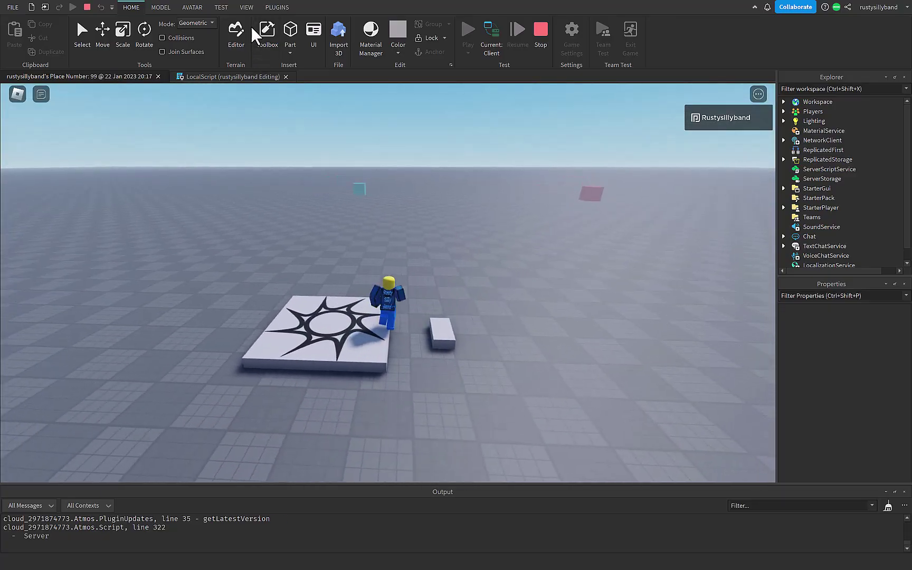
left_click(246, 7)
left_click(148, 24)
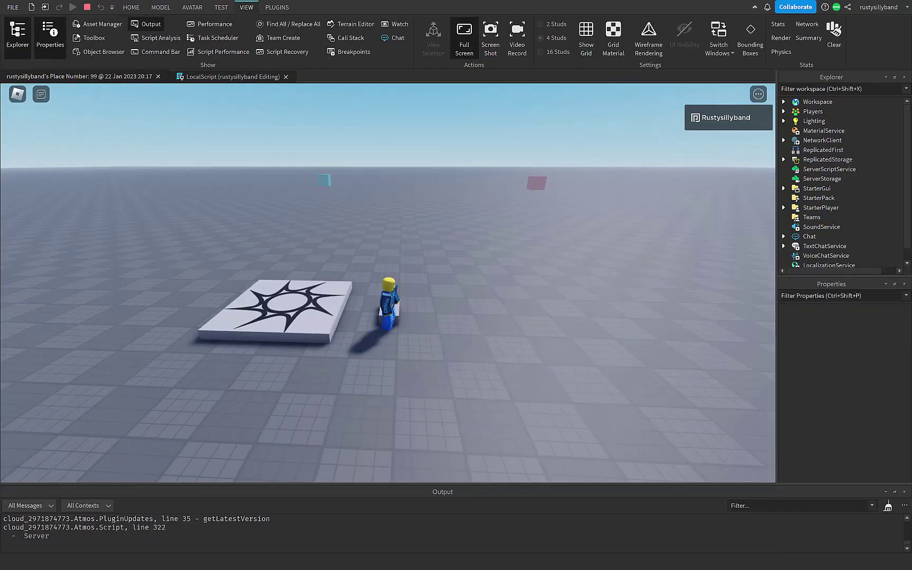
scroll(231, 549, "down", 3)
scroll(231, 548, "down", 3)
scroll(231, 548, "up", 1)
left_click(231, 549)
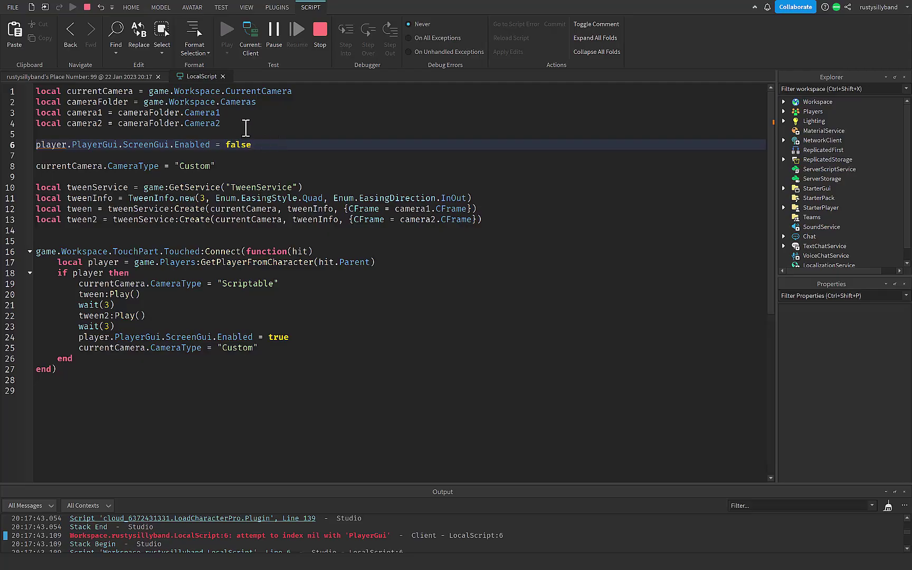
- Stop the playtest and add 'local player = game.Players.LocalPlayer' on line 5
left_click(250, 123)
key("Return")
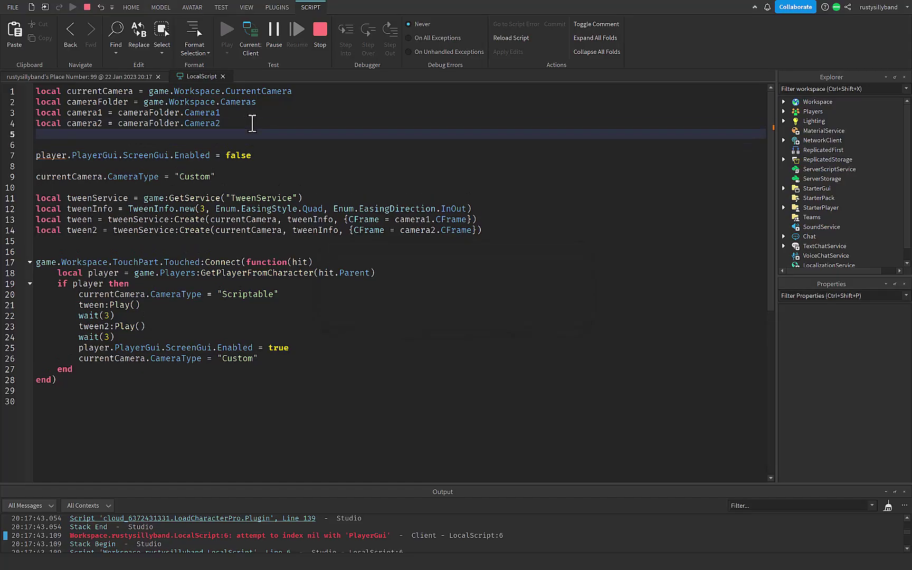
left_click(318, 57)
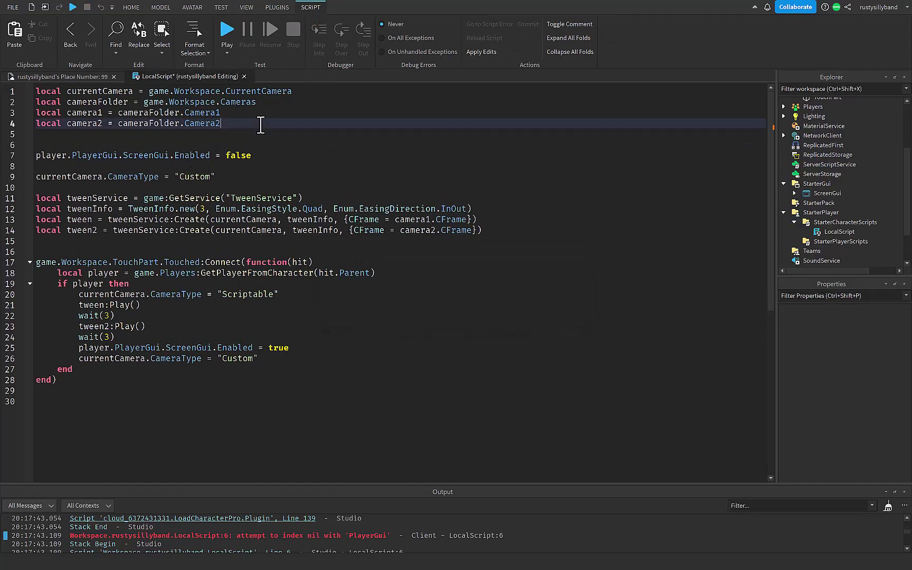
key("Return")
type("local player = ga")
key("Tab")
type(".Pl")
key("Tab")
type(".Loc")
key("Tab")
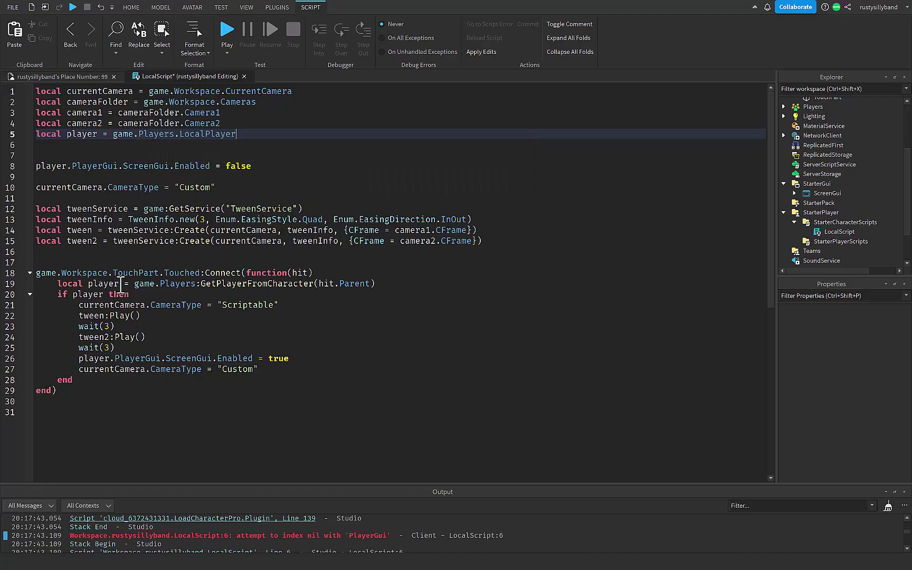
- Rename the touch handler's player variable to Hitplayer and relaunch the playtest
left_click(120, 283)
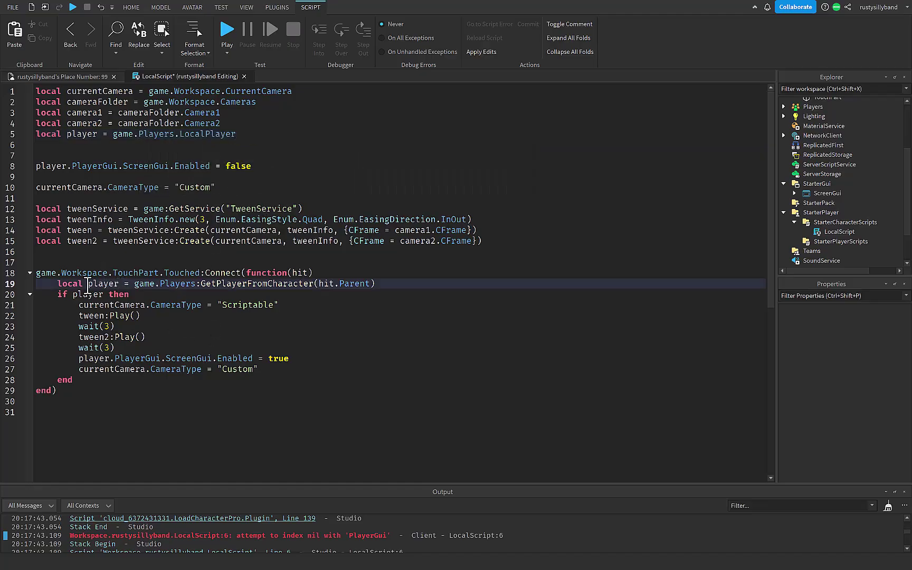
type("Hit")
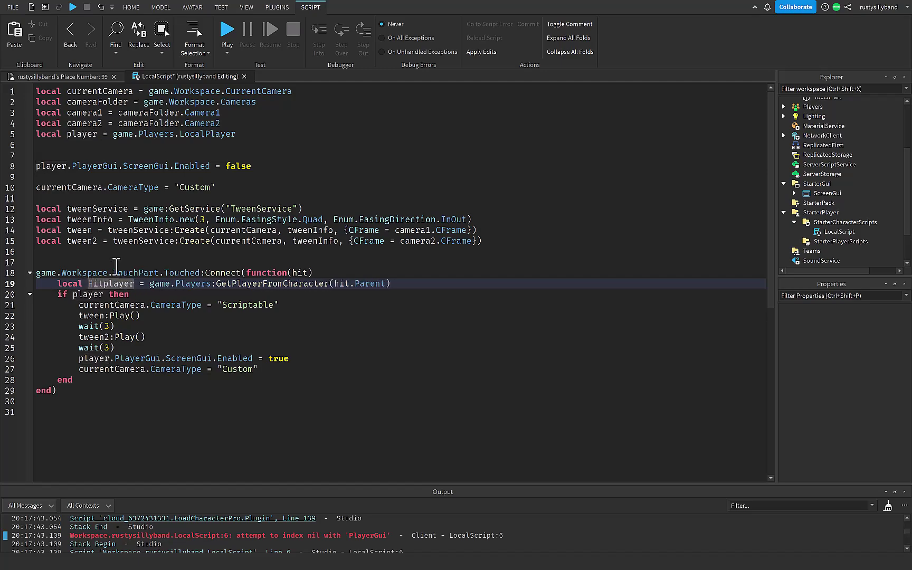
double_click(80, 295)
type("hit")
key("Tab")
left_click(181, 285)
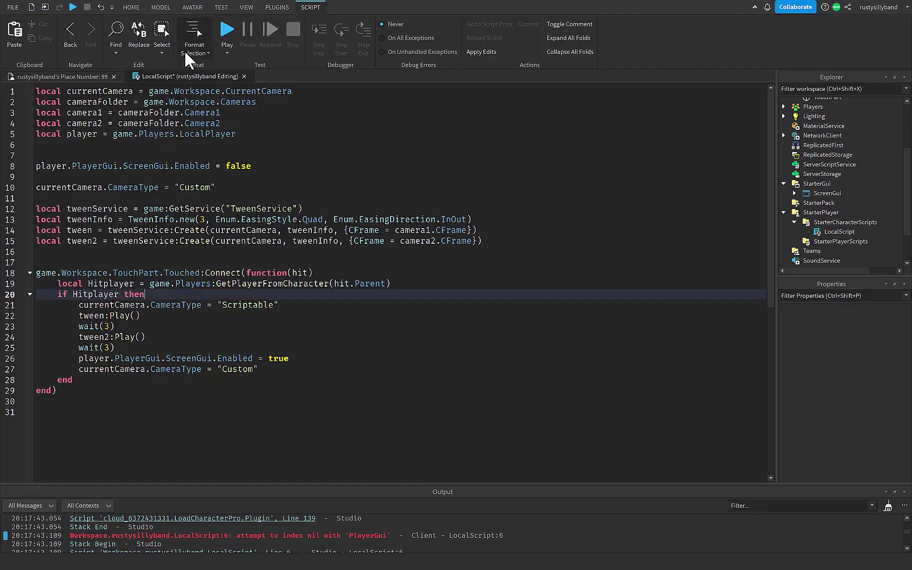
left_click(226, 29)
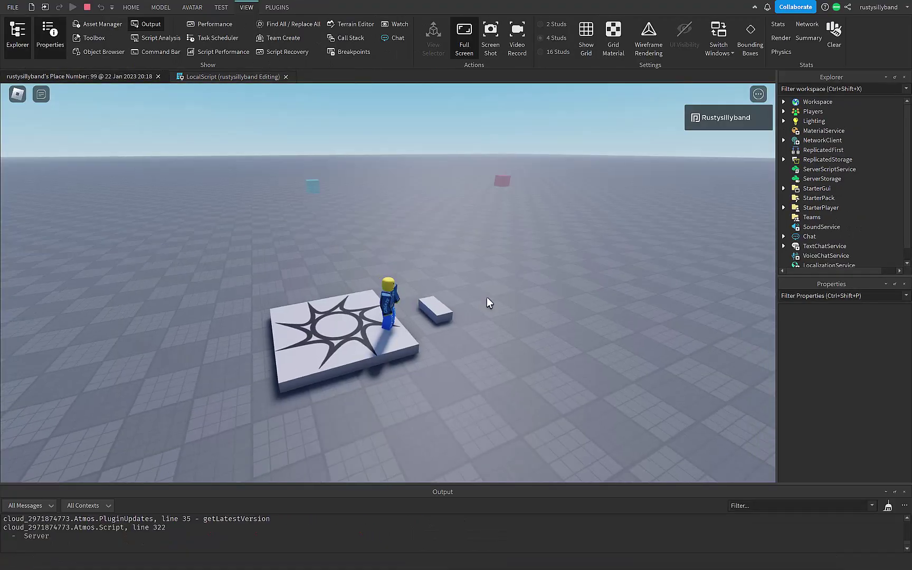
- Walk the character onto TouchPart to trigger the cutscene and gray loading screen
key("w")
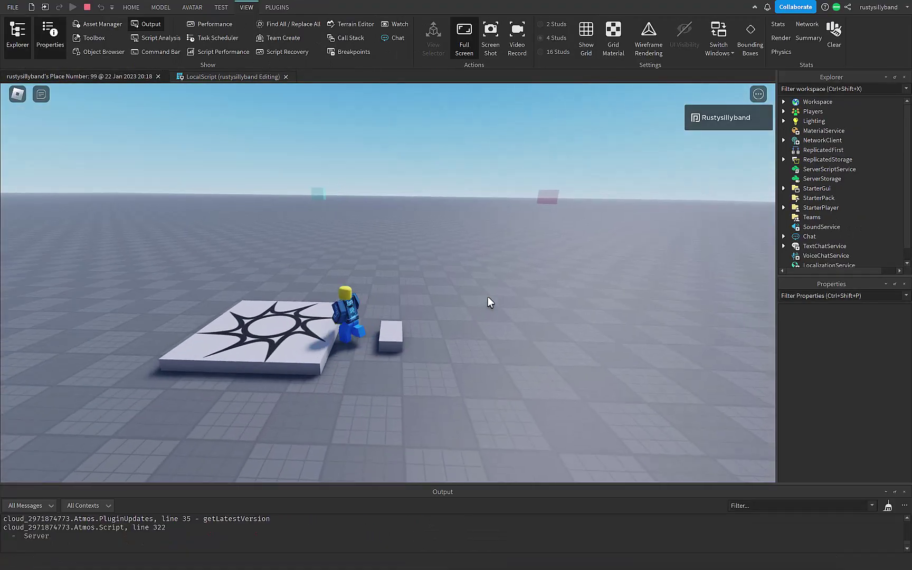